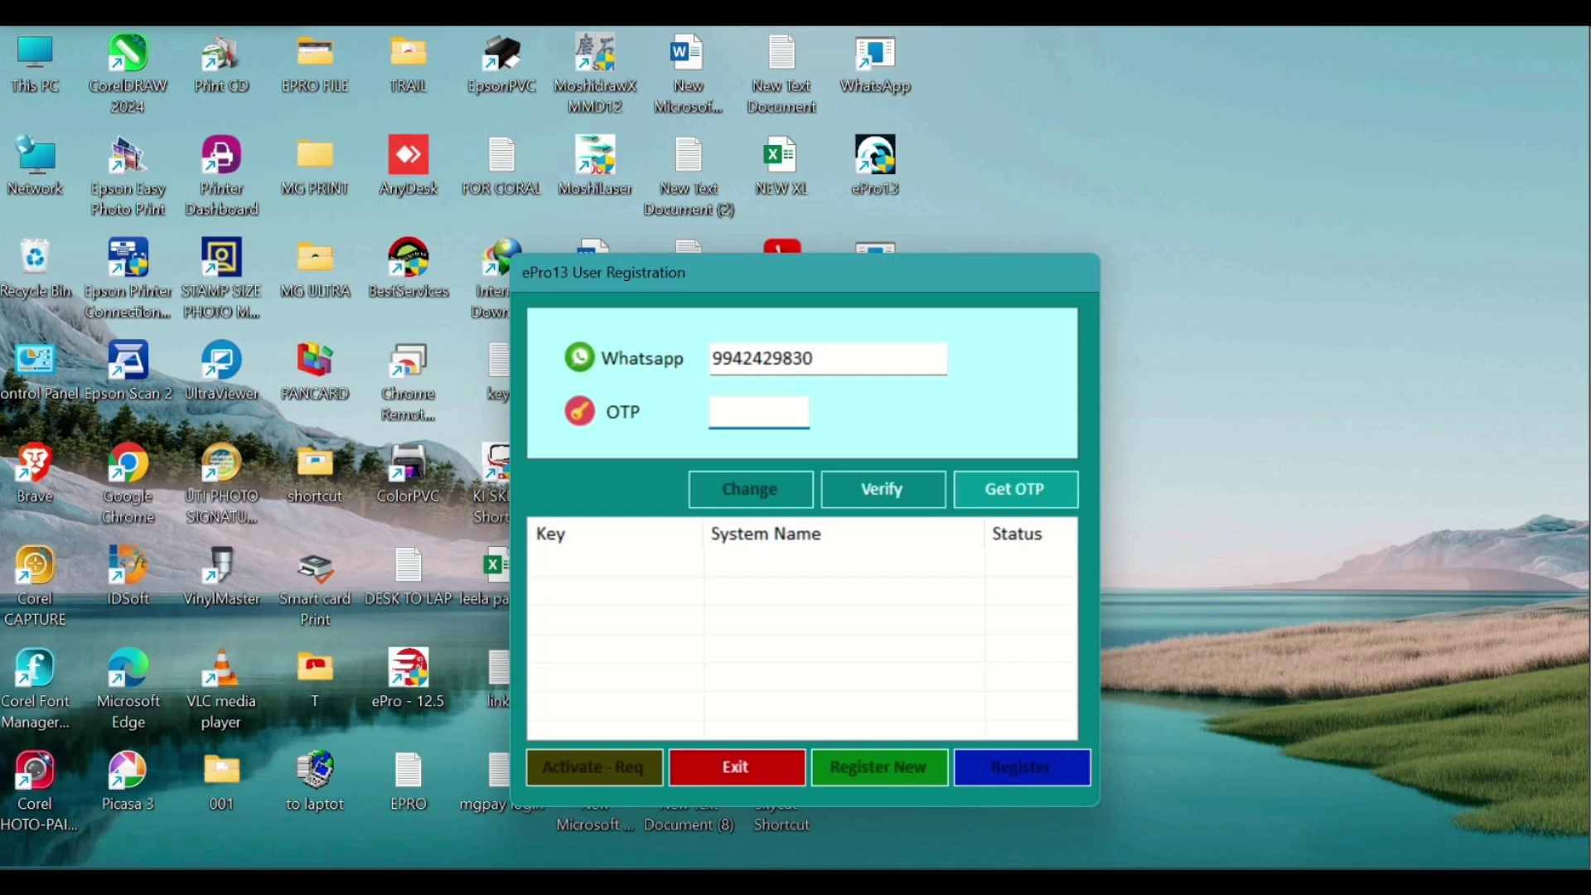
# Step: Request a one-time code on WhatsApp, then enter the received code and verify it
pyautogui.click(1015, 489)
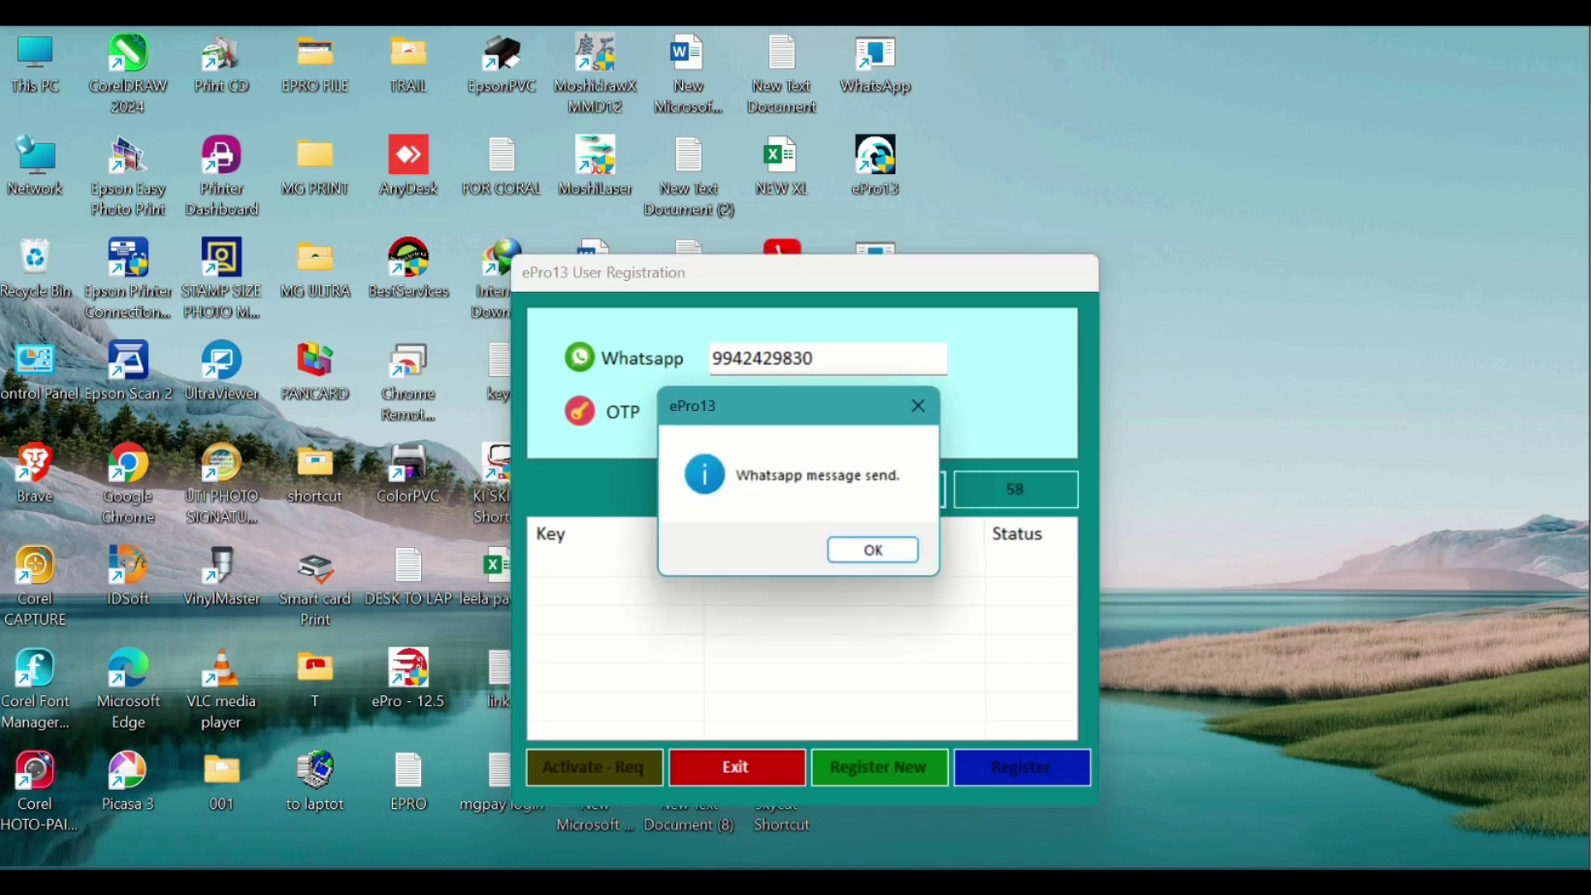
pyautogui.press('Return')
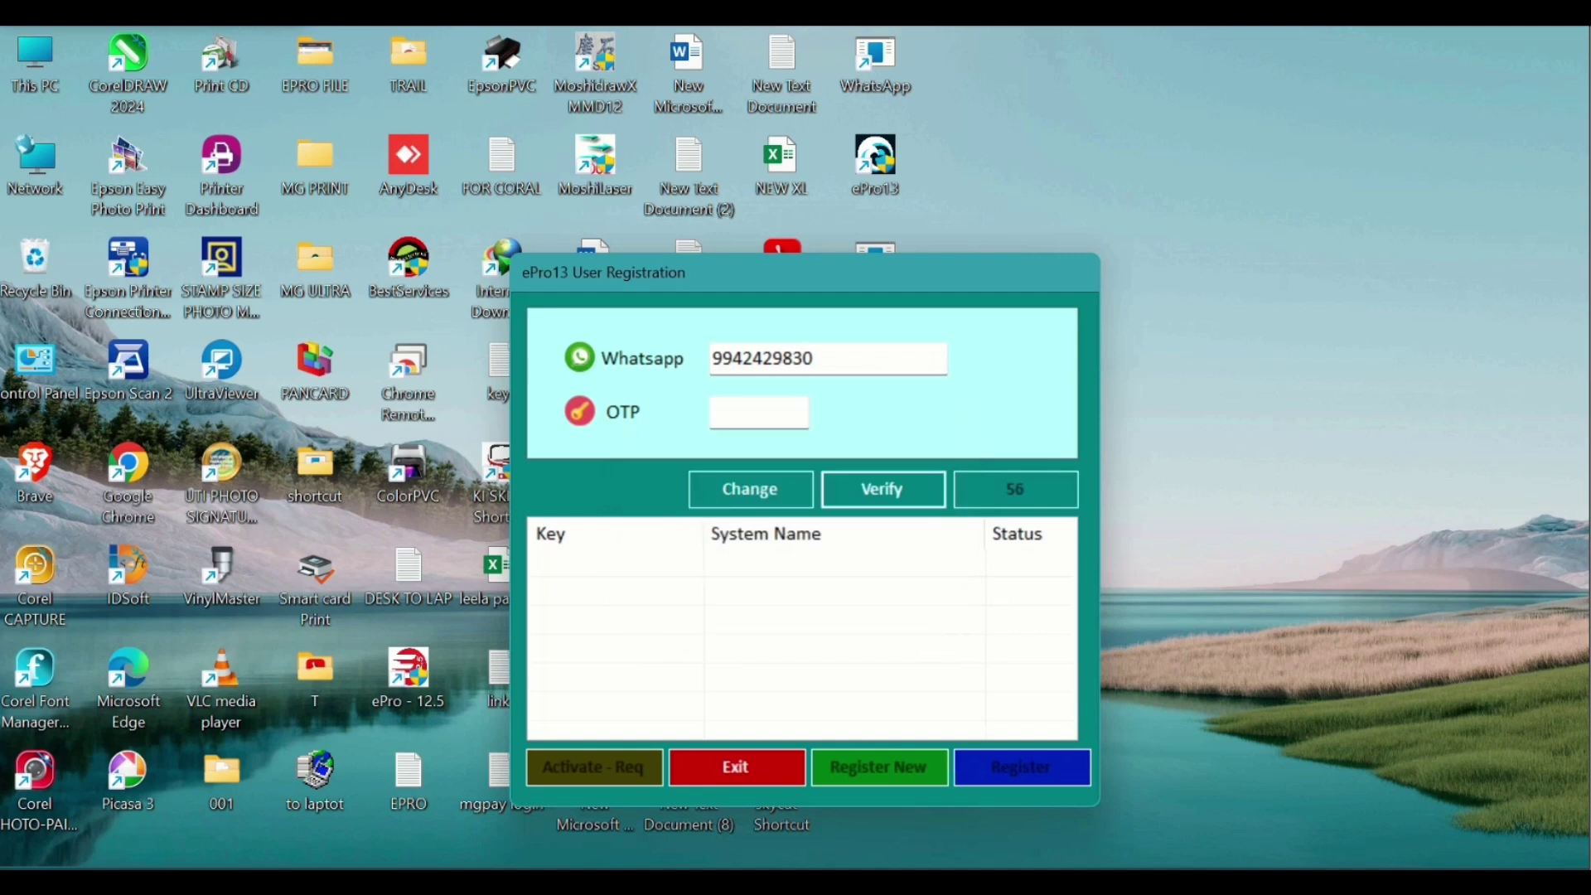
pyautogui.click(758, 413)
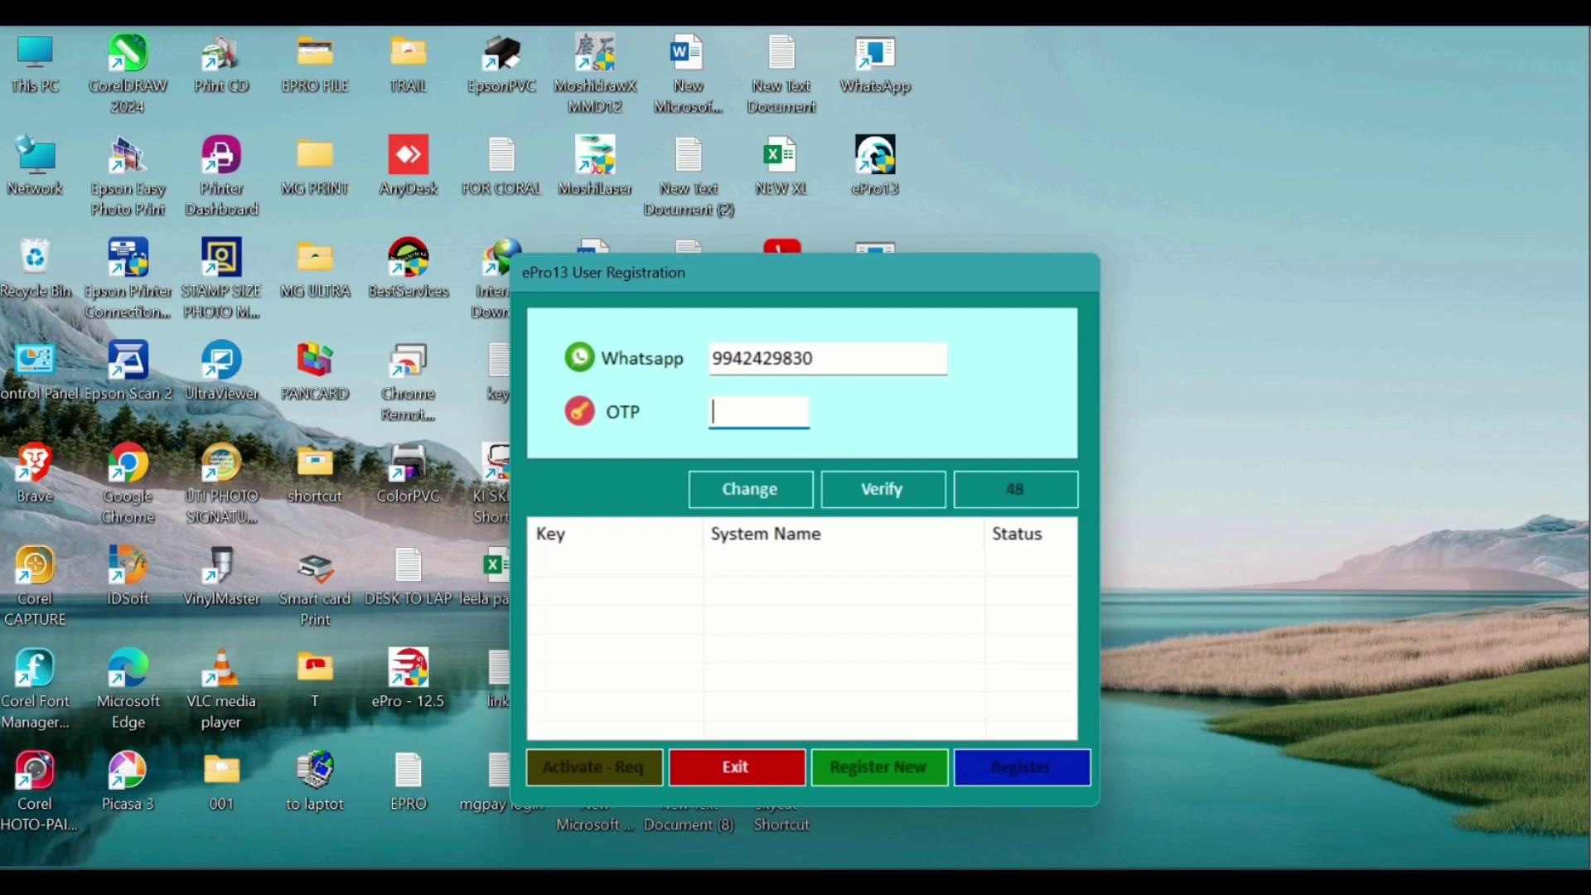
pyautogui.click(883, 490)
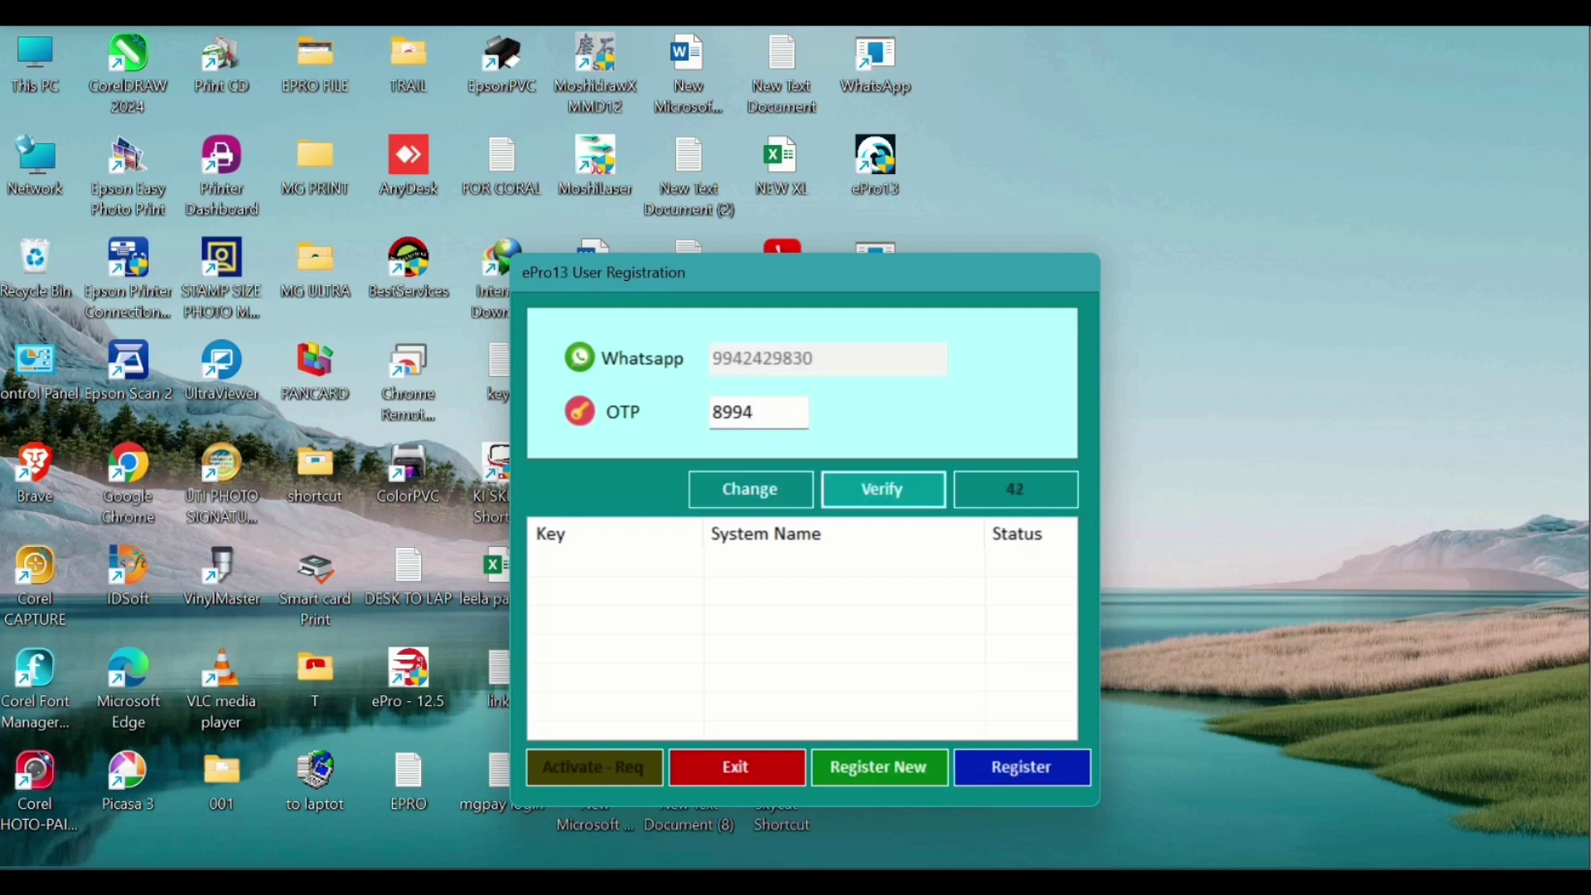
# Step: List the keys registered to this number, activate the first one, and dismiss the confirmation
pyautogui.click(880, 767)
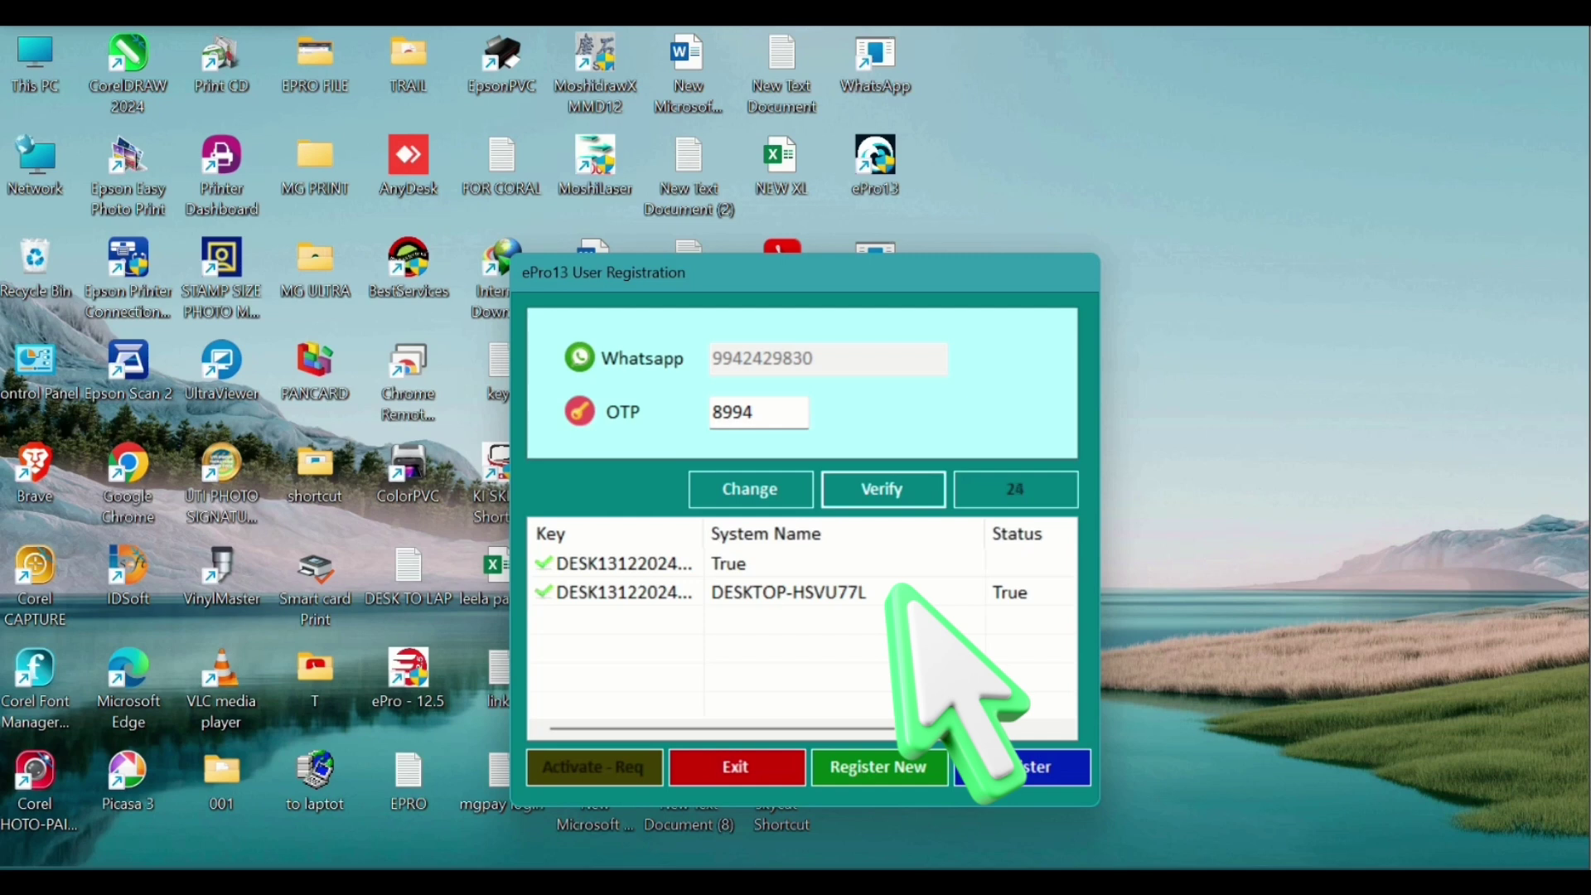
pyautogui.click(795, 564)
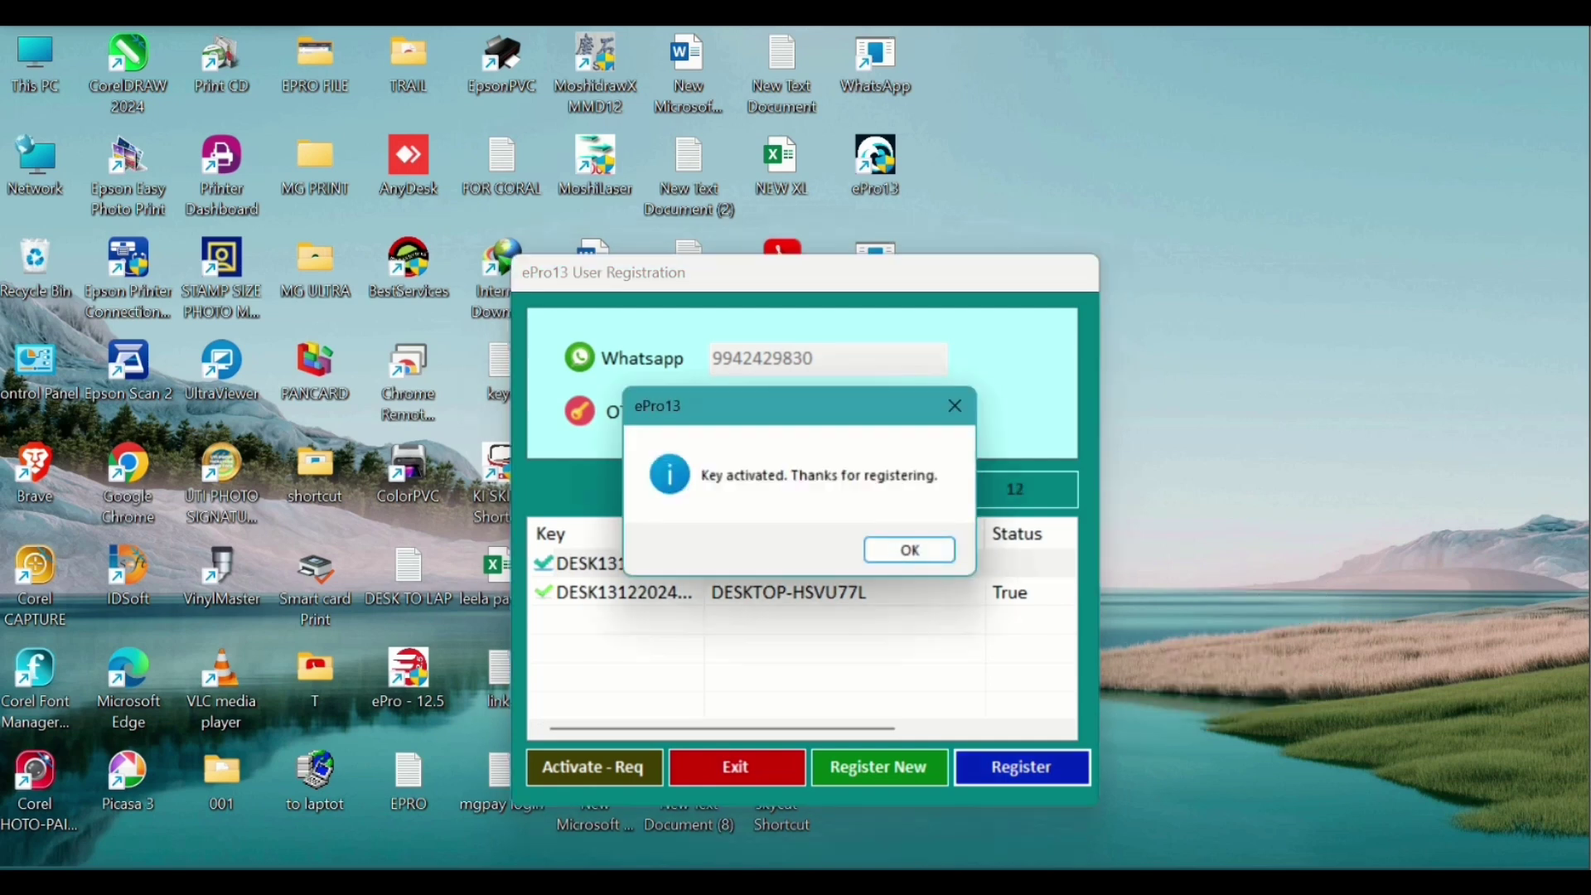
pyautogui.press('Return')
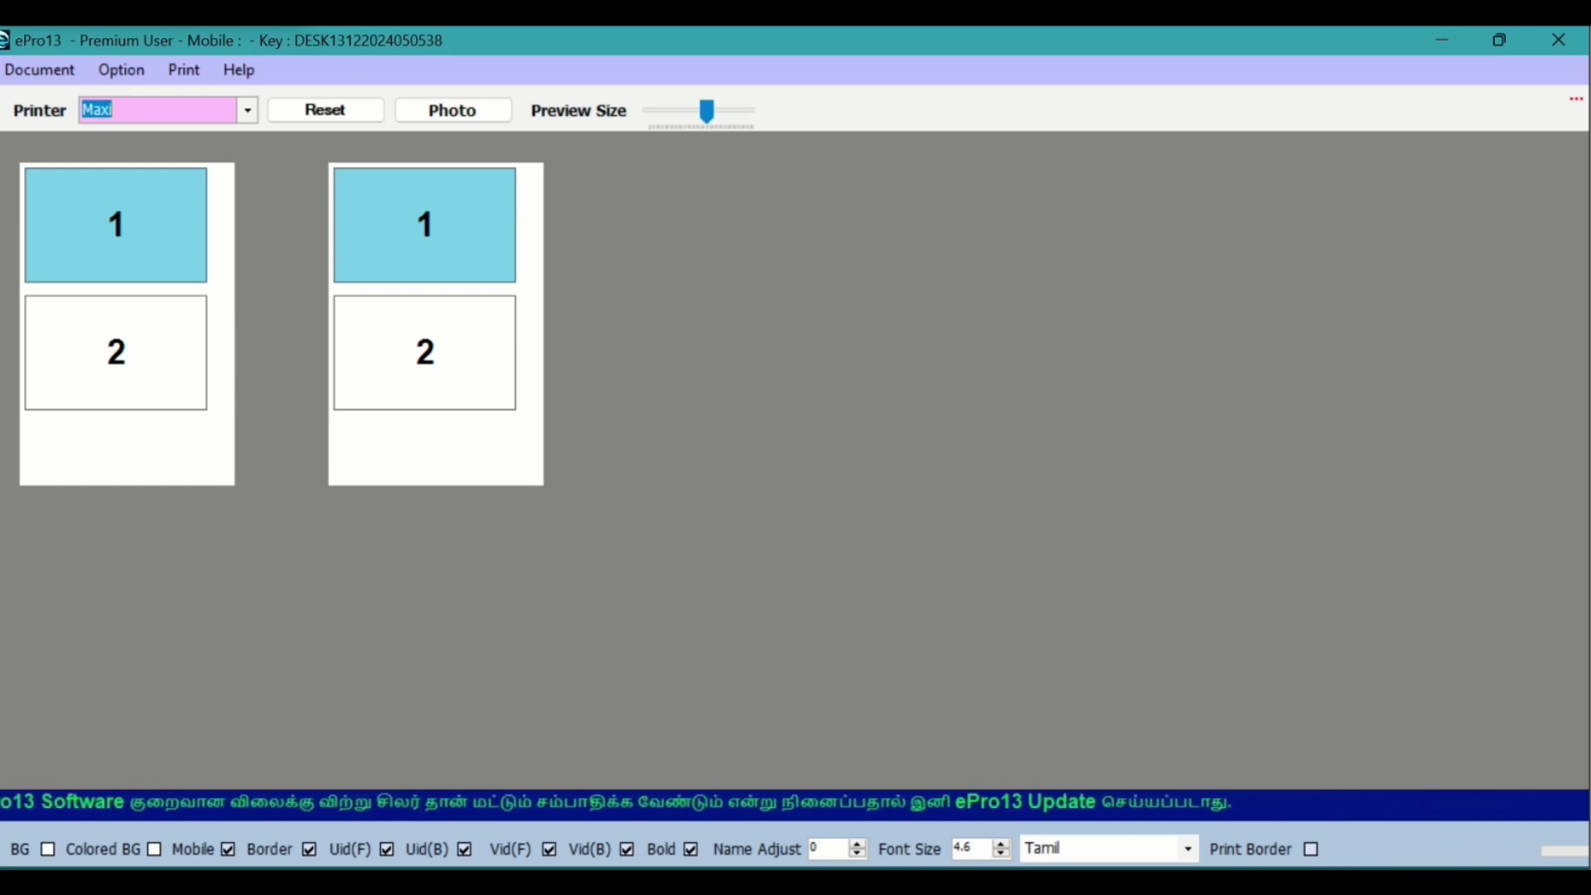
# Step: Open the printer profile list in the main window, currently set to Maxi
pyautogui.hotkey('alt', 'Down')
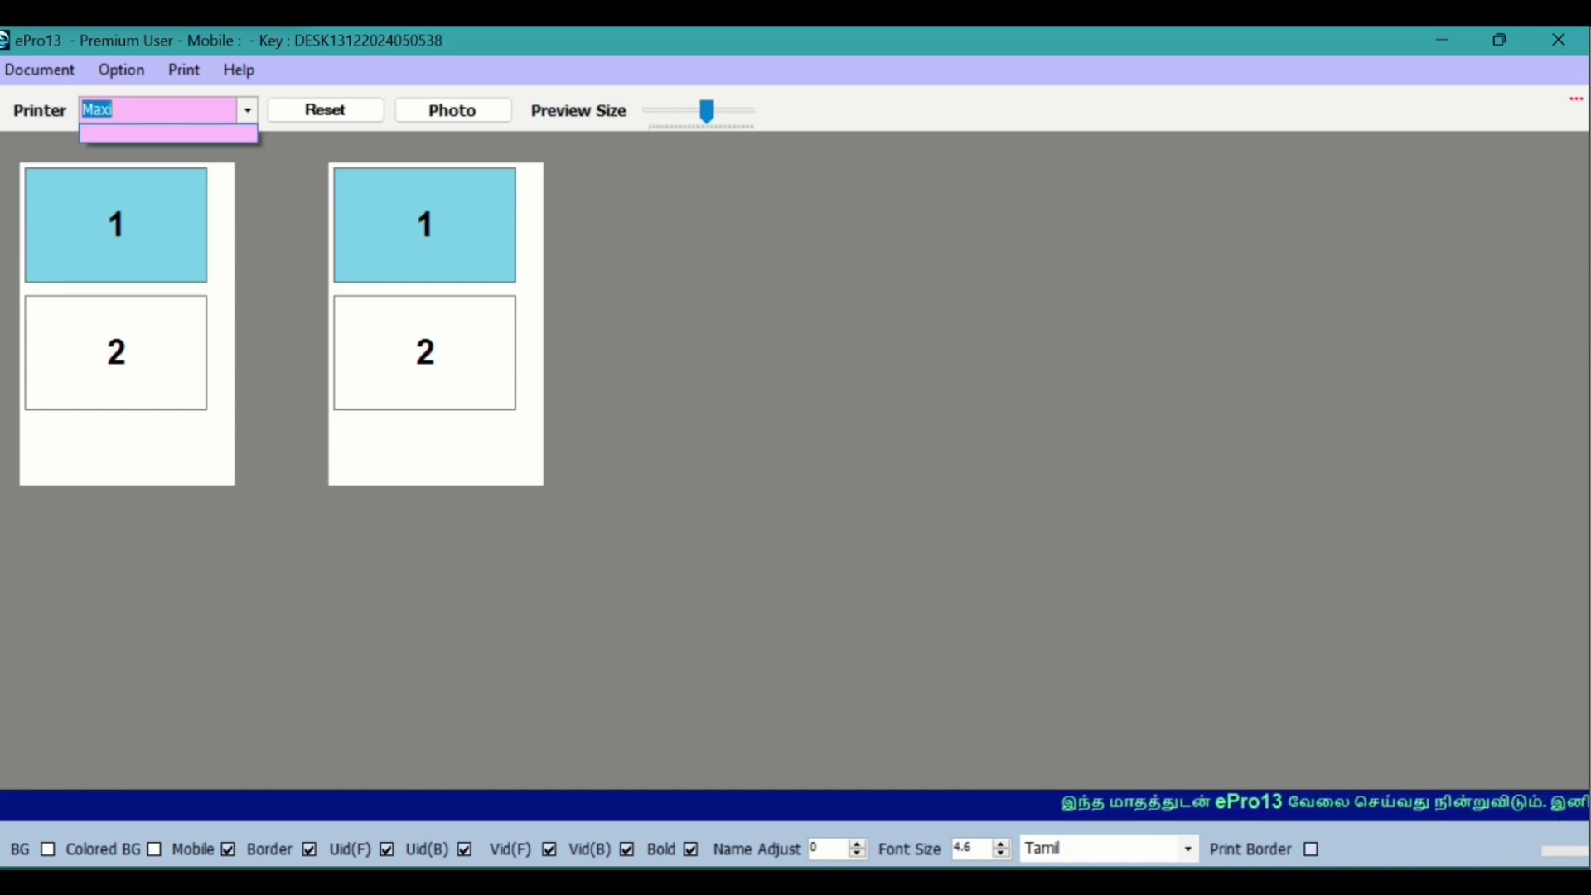
# Step: Close the profile list and open Printer Setup from the Option menu
pyautogui.press('Escape')
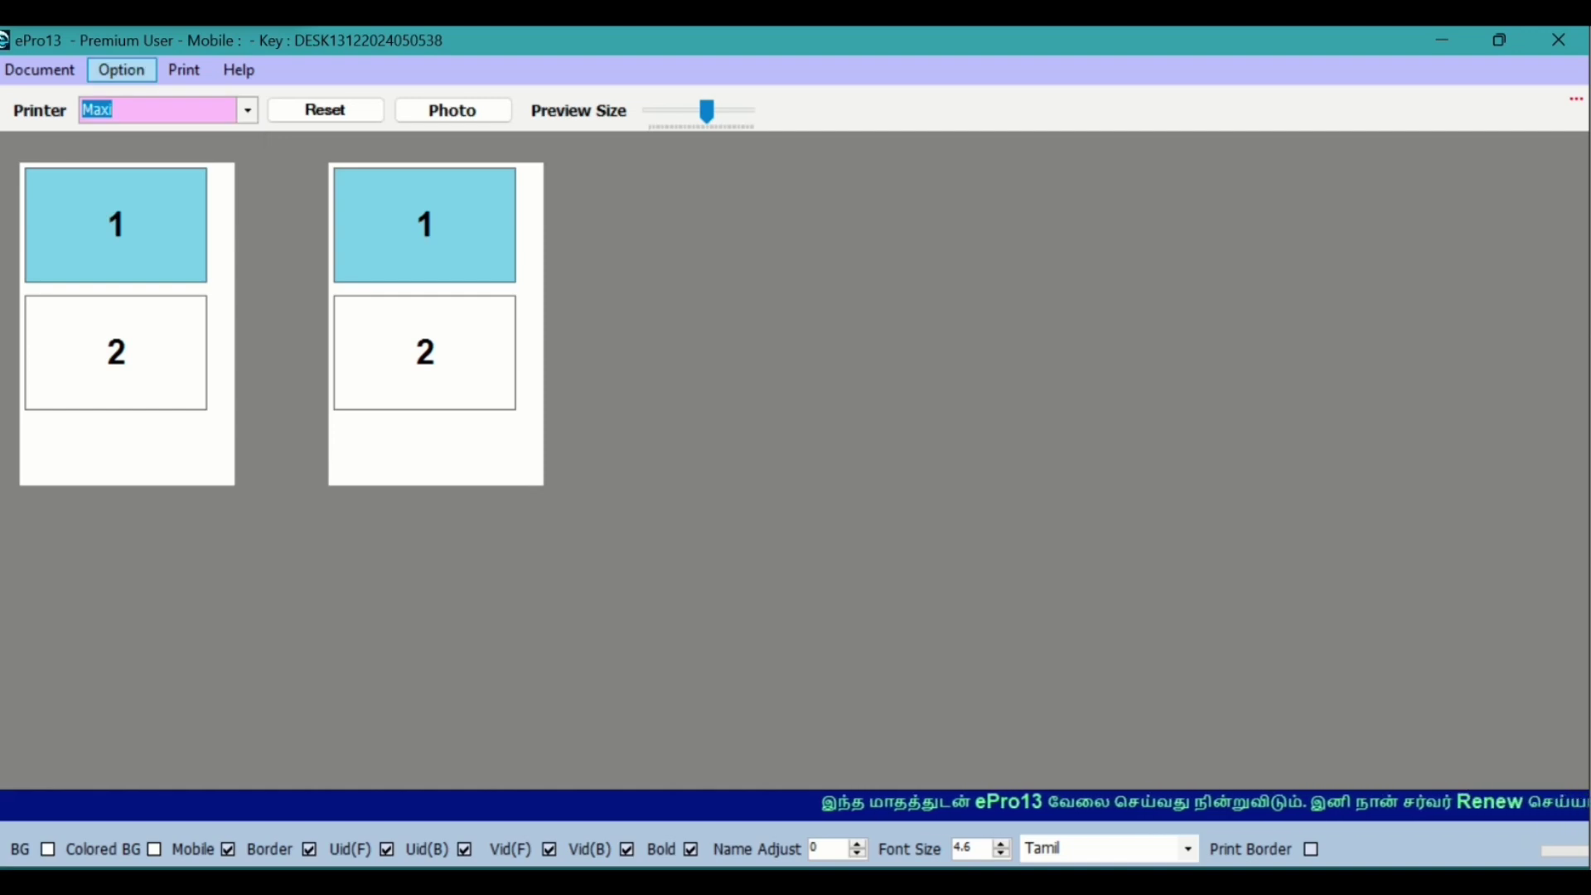
pyautogui.press('Down')
pyautogui.press('Up')
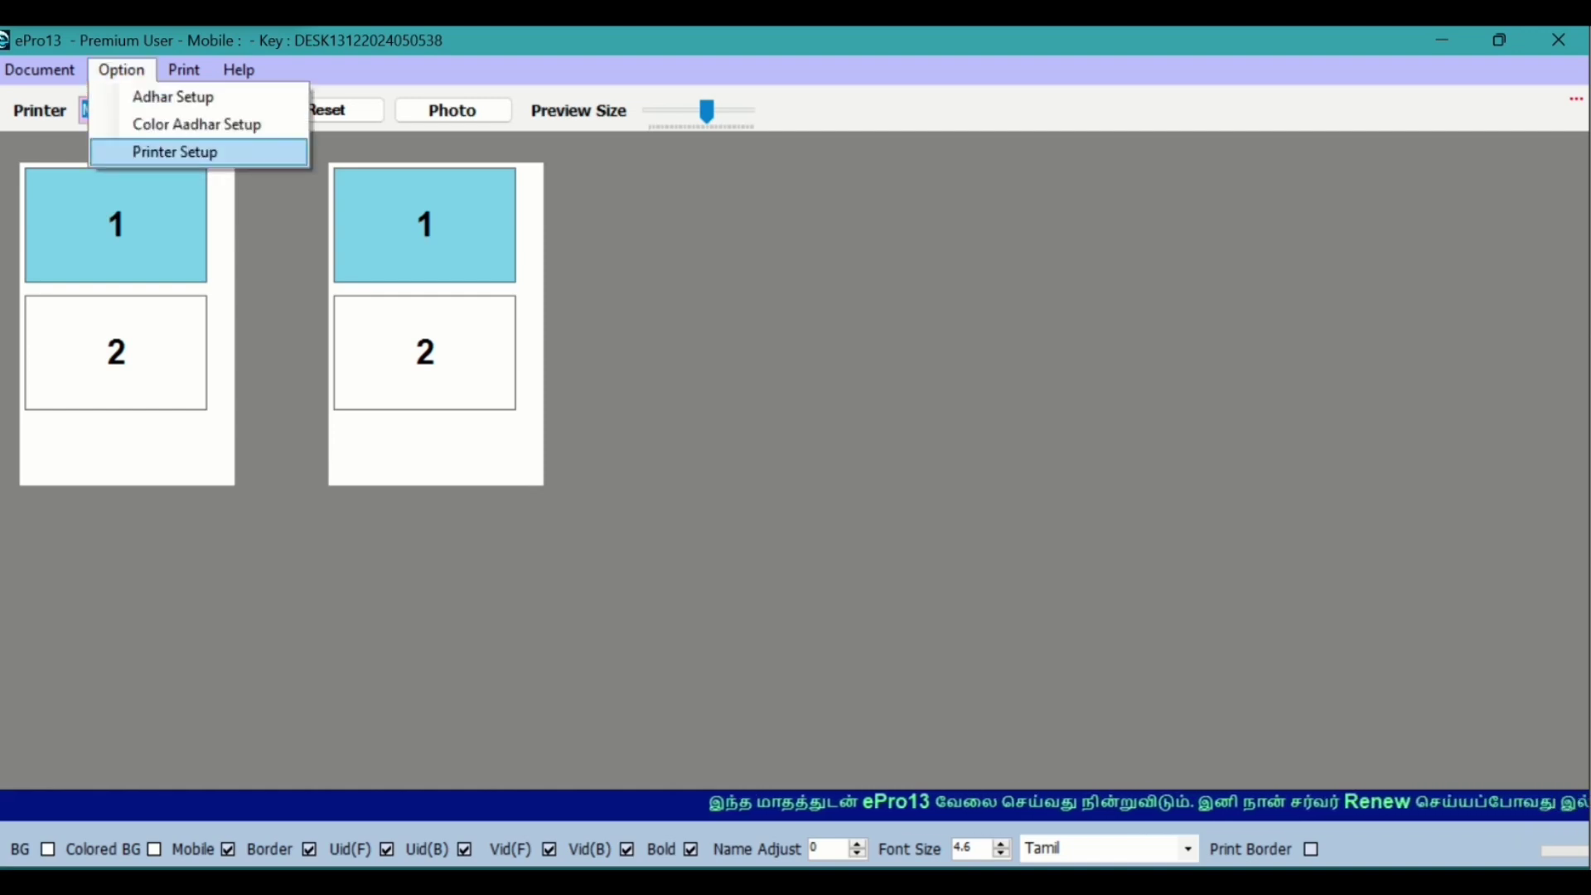
pyautogui.press('Return')
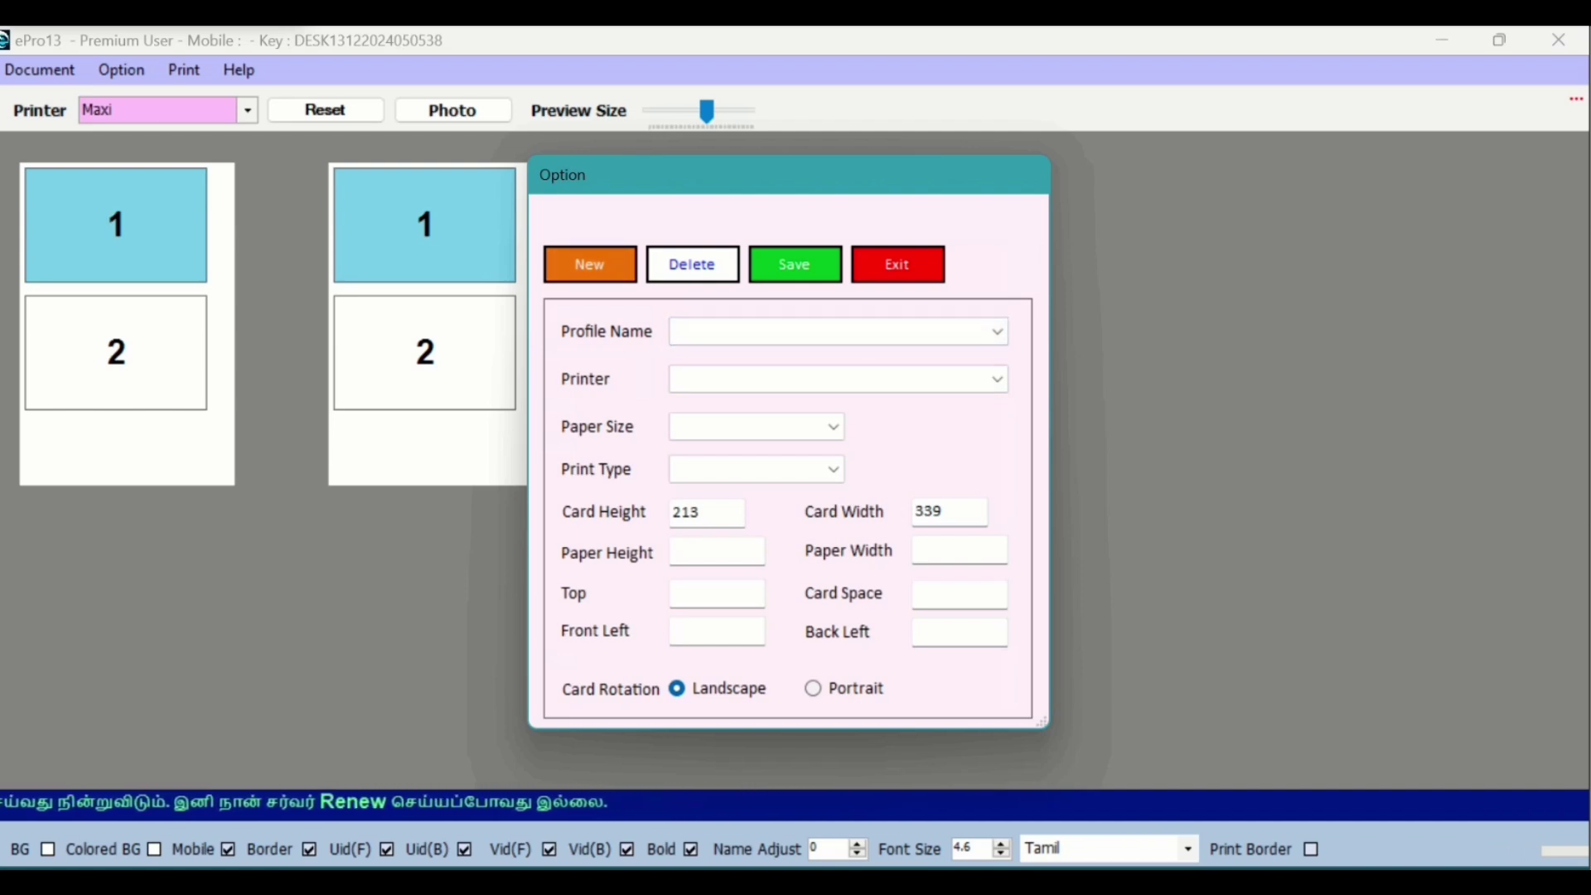
# Step: Add a new printer profile named 'maxi fb'
pyautogui.click(589, 264)
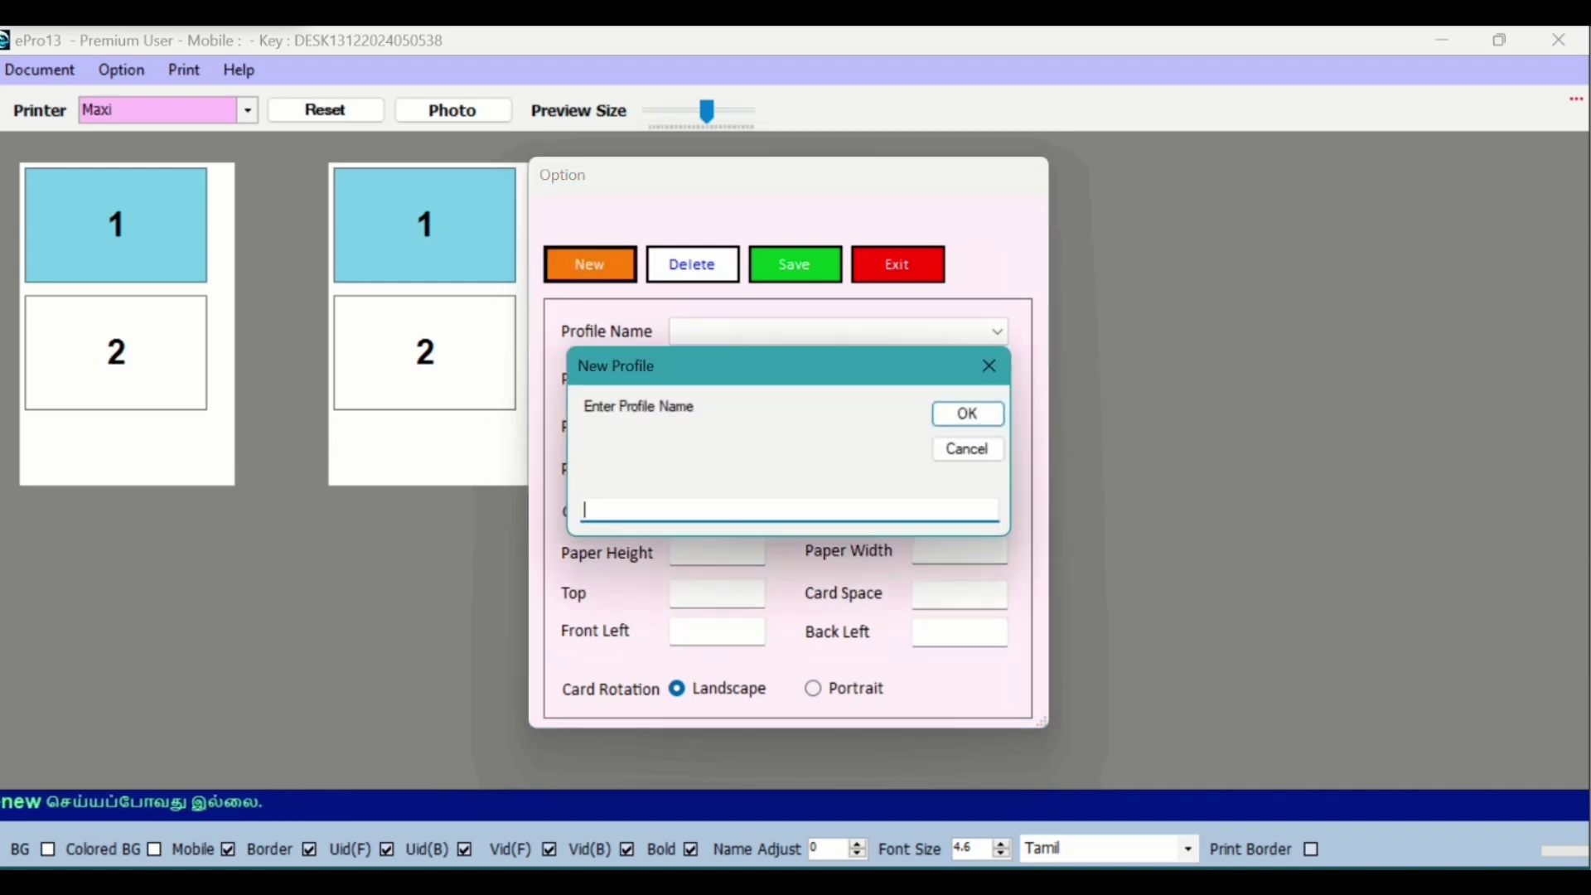
pyautogui.write('max')
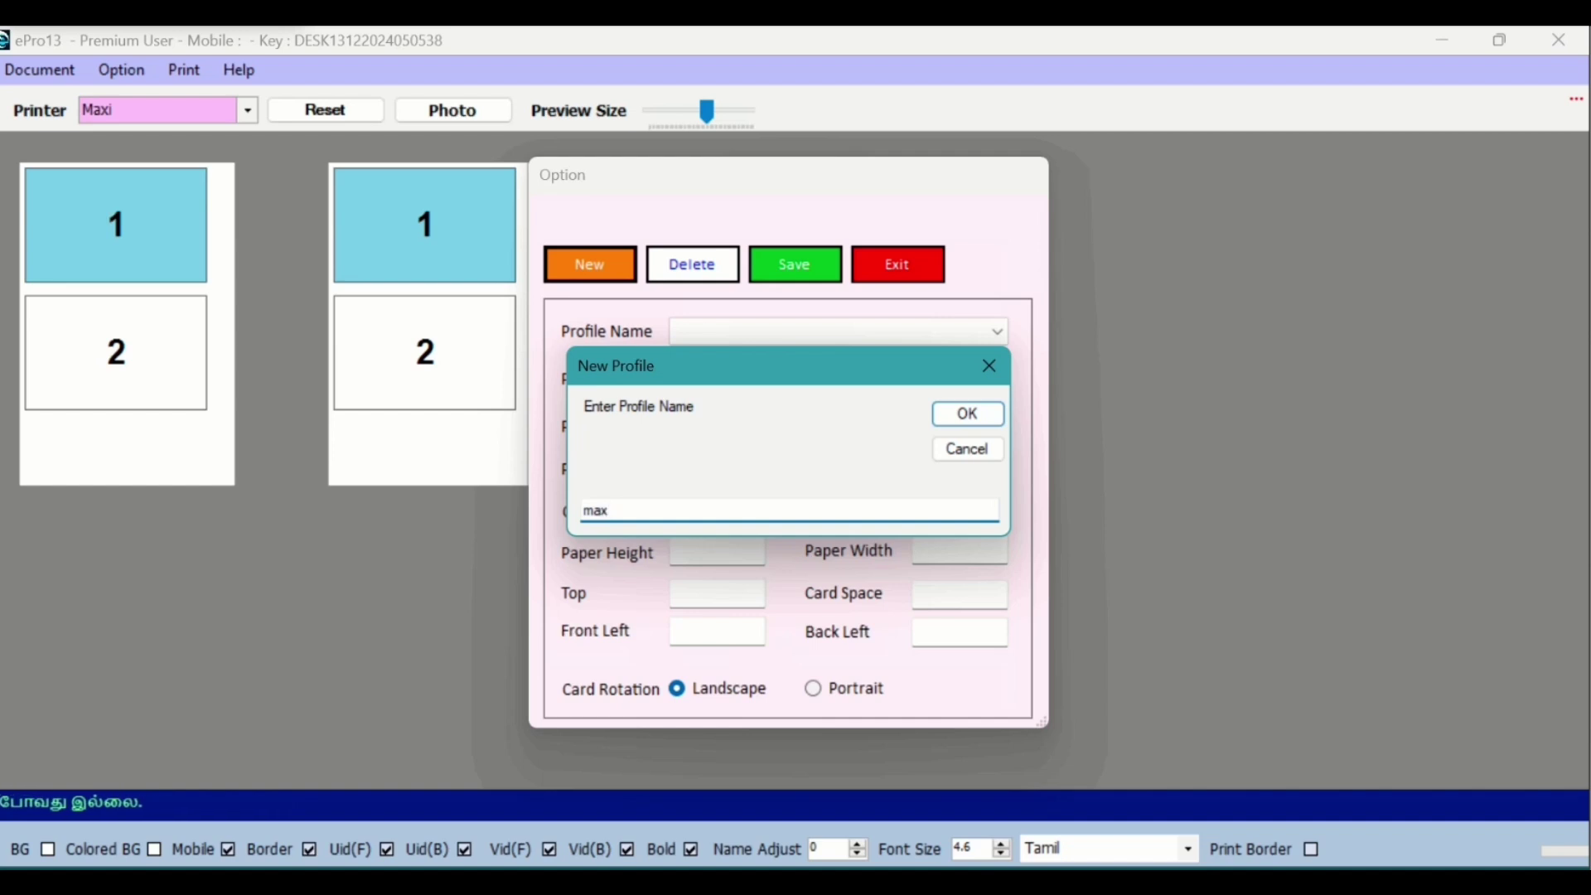
pyautogui.write('i')
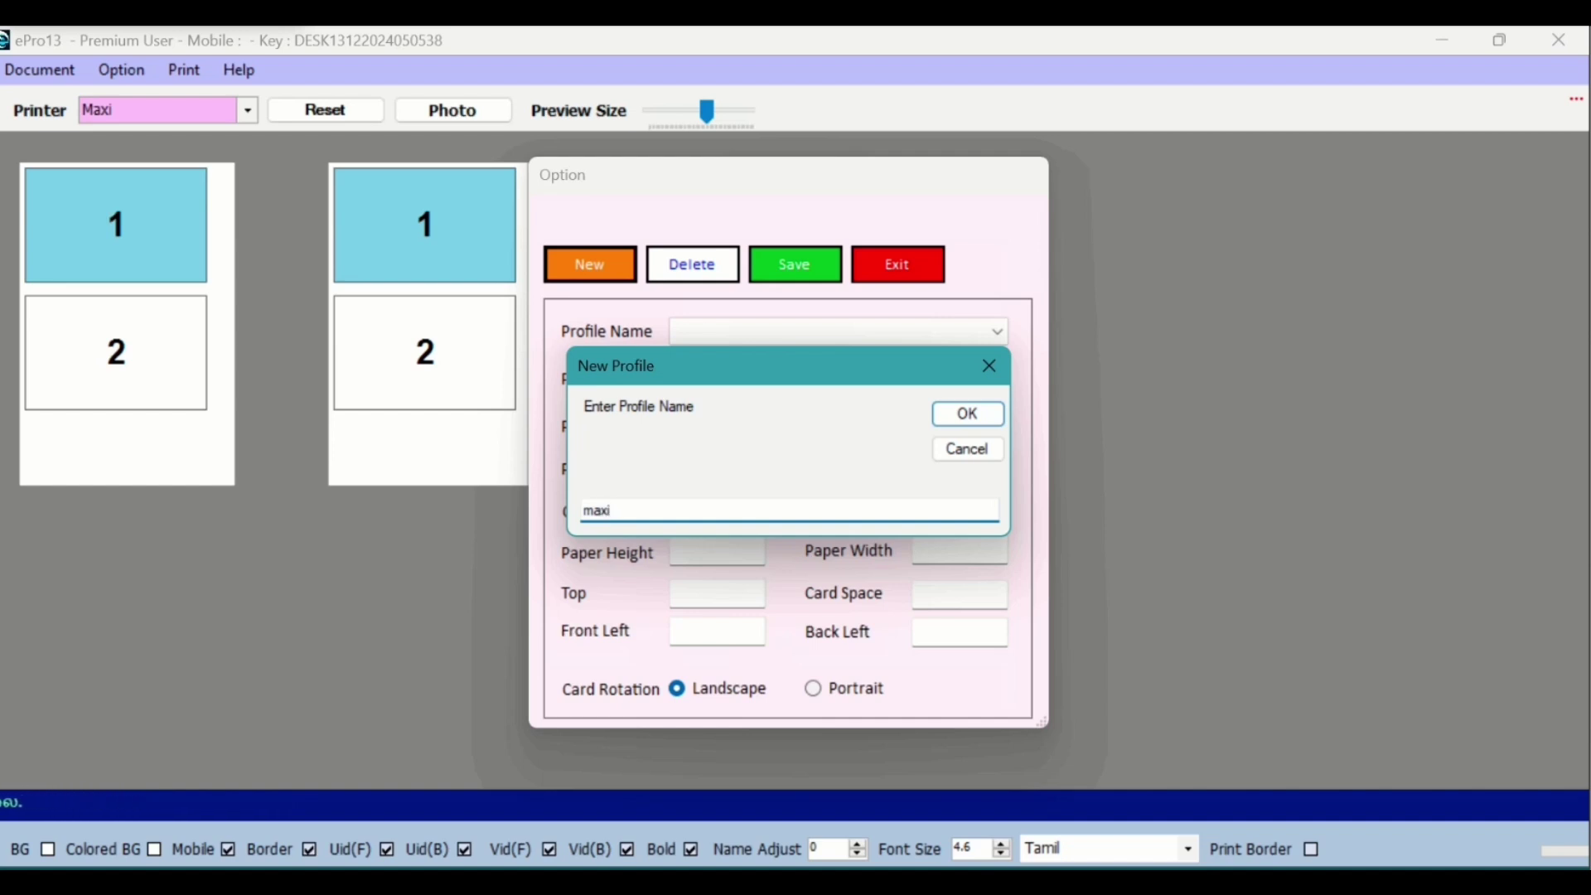
pyautogui.press('BackSpace')
pyautogui.press('BackSpace')
pyautogui.press('BackSpace')
pyautogui.press('BackSpace')
pyautogui.write('m')
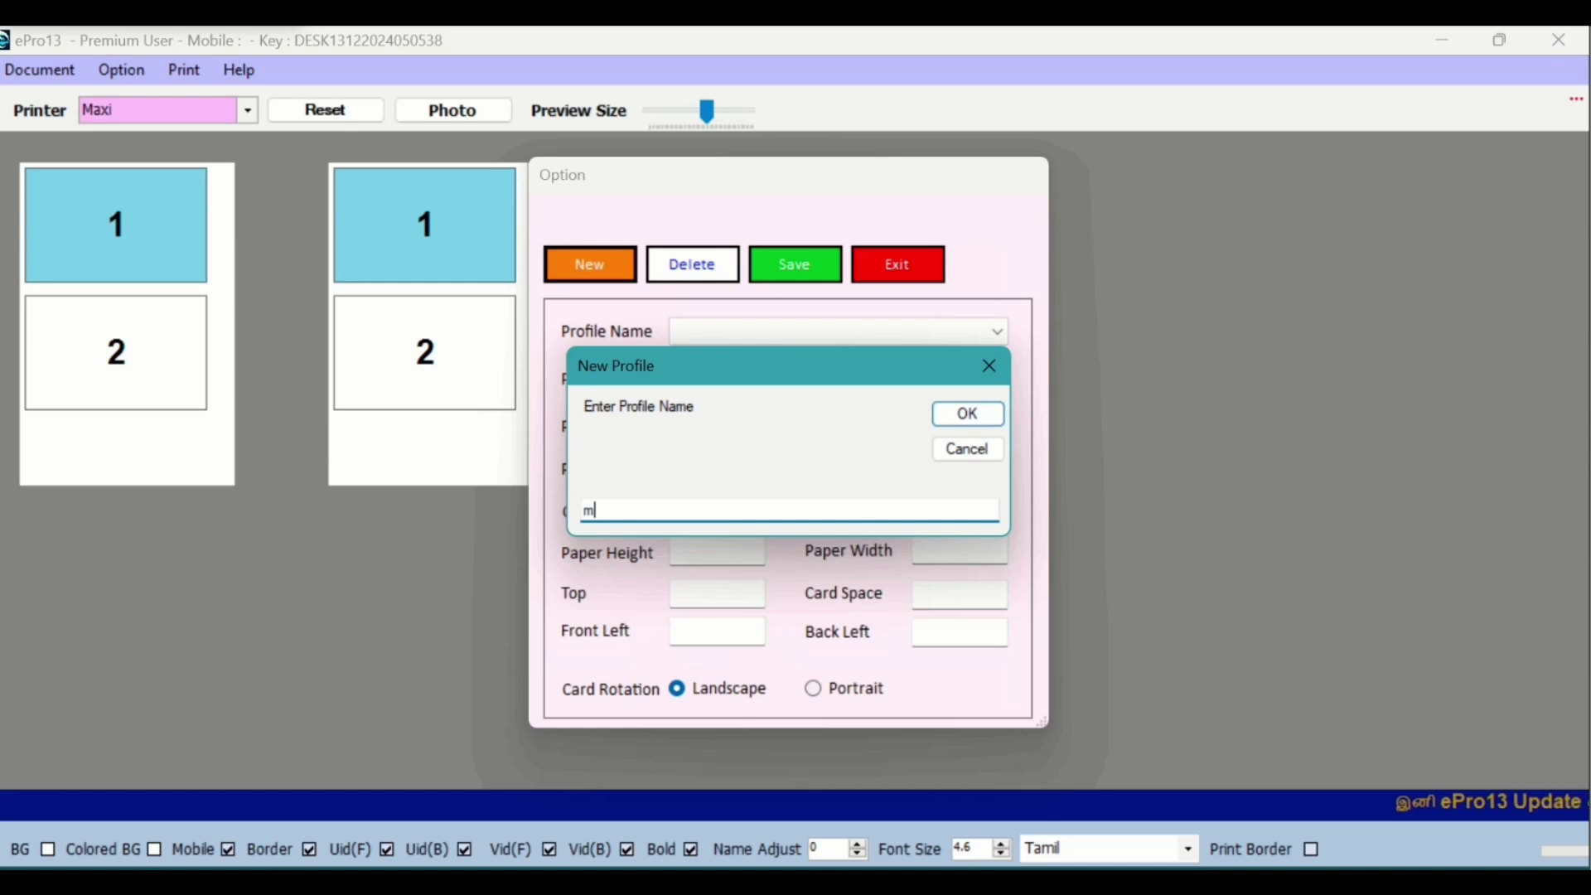
pyautogui.write('axi')
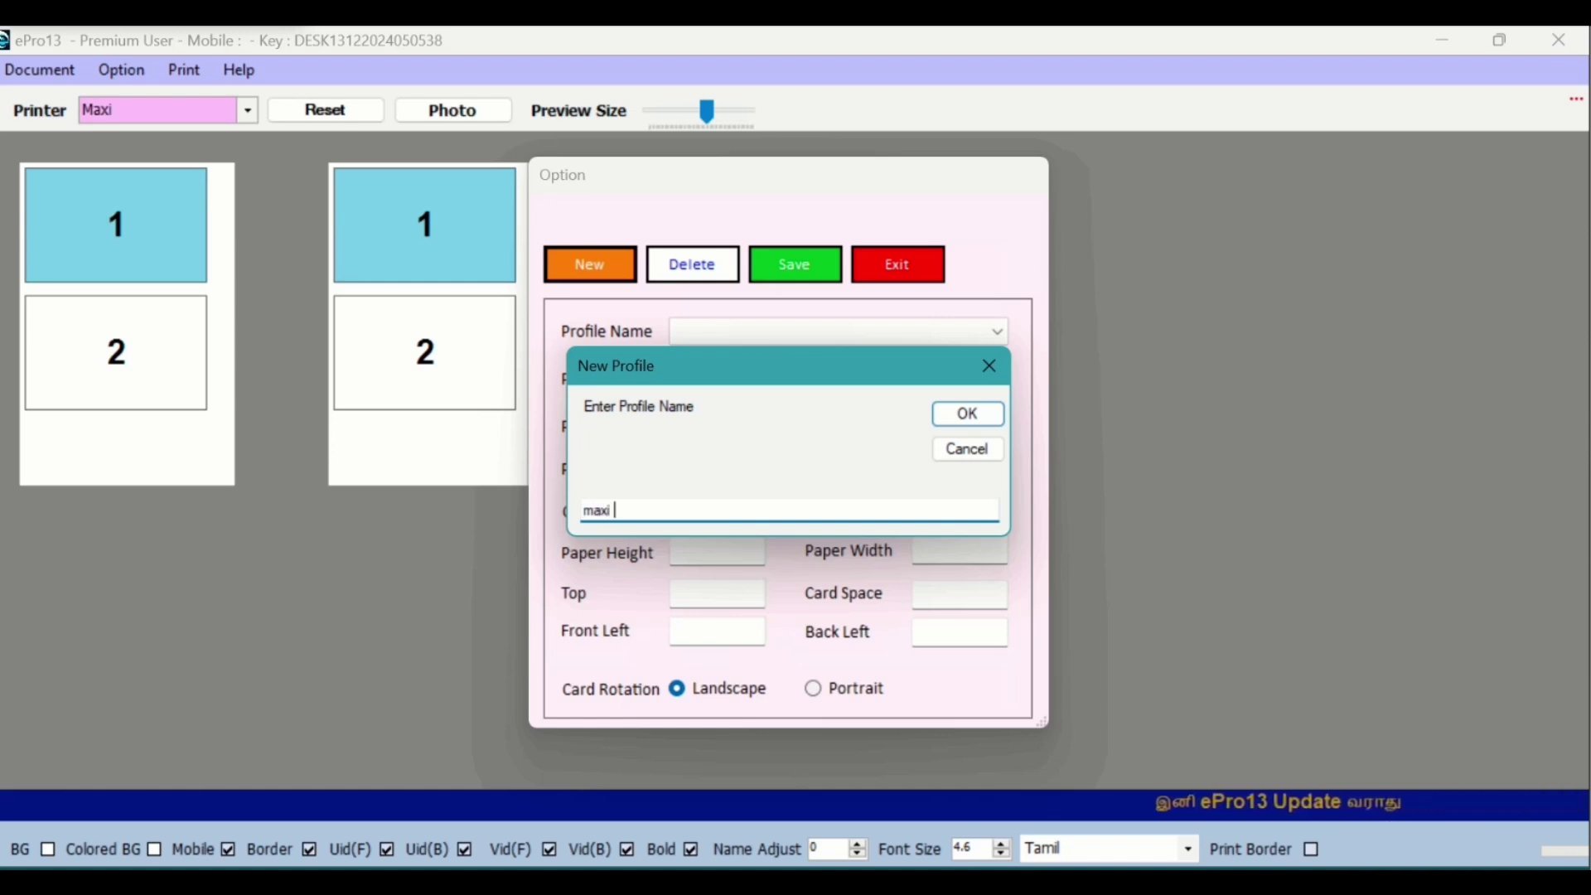
pyautogui.write(' fb')
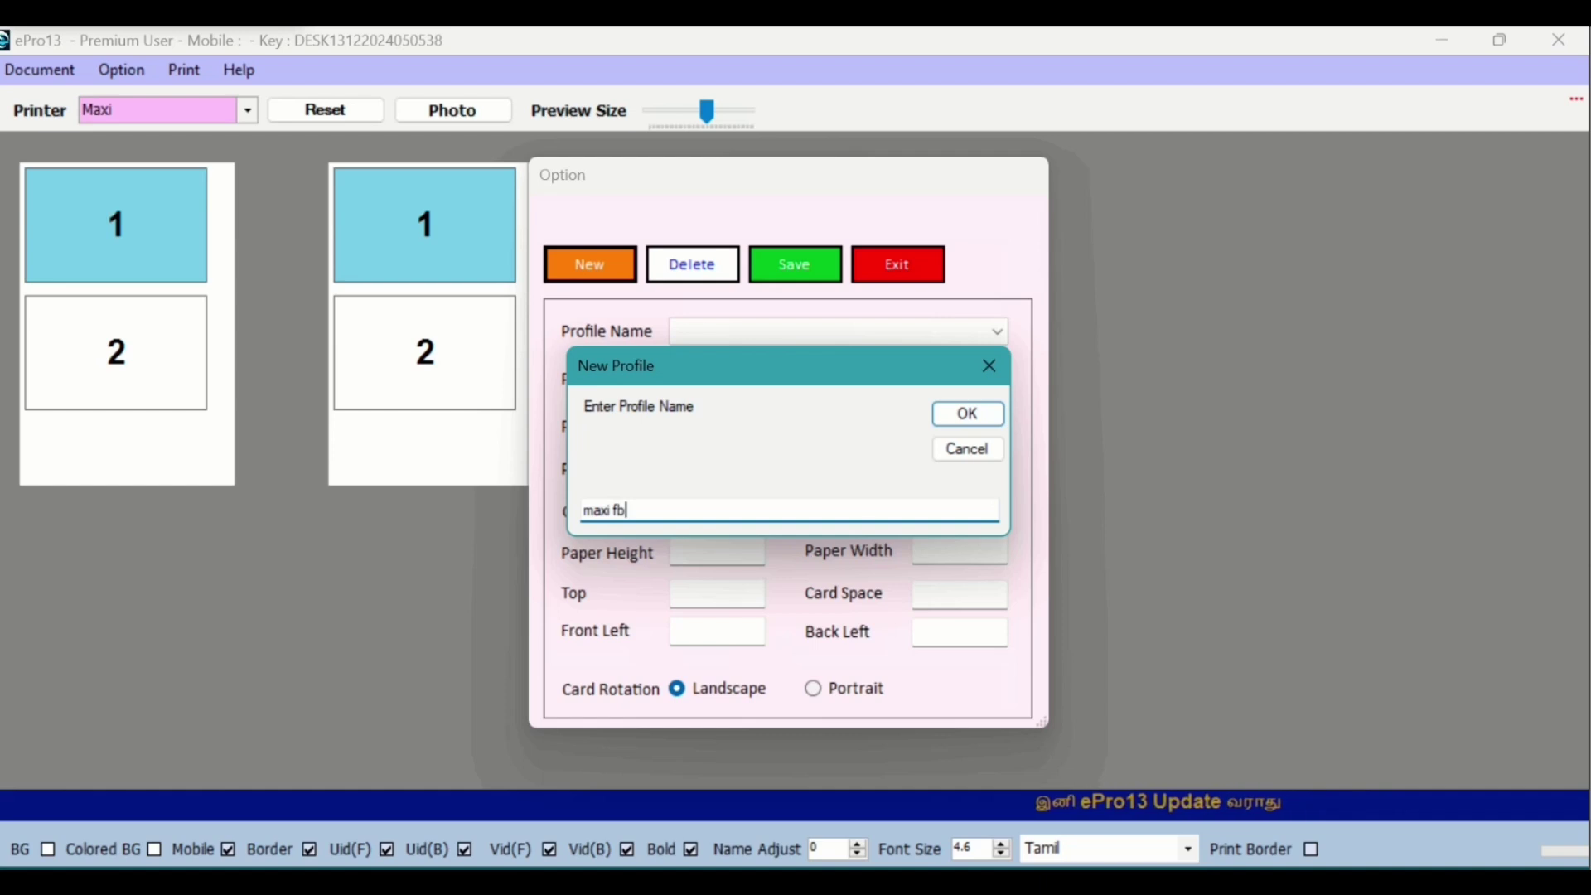
pyautogui.press('Return')
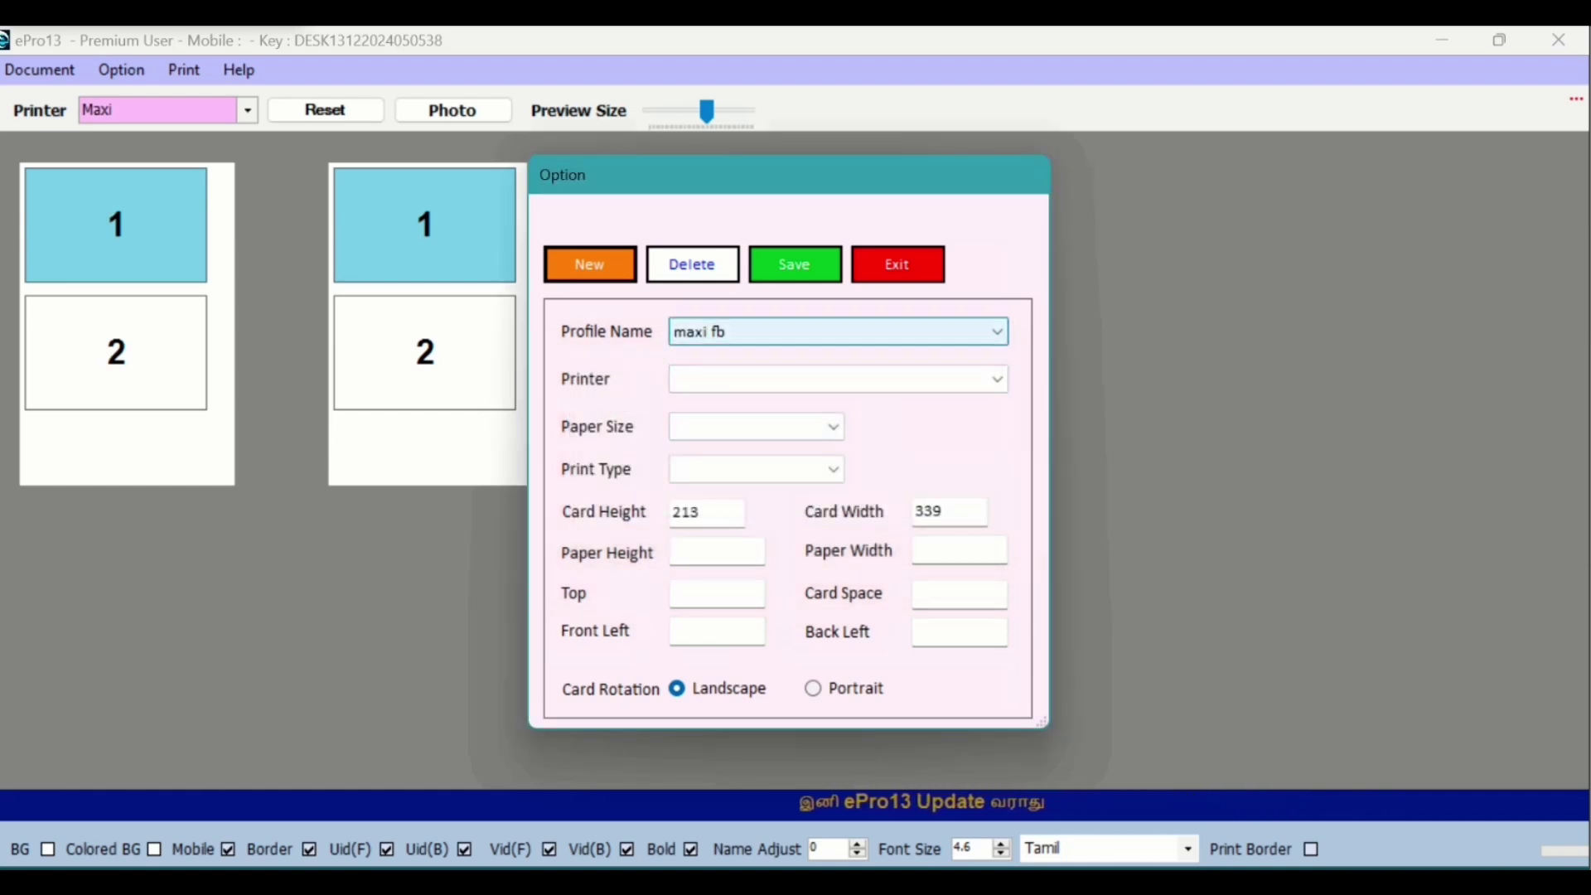
# Step: Give 'maxi fb' the EPSONFB10F3 (L1455 Series) printer, Maxi paper, Front print type, Back Left 27.5
pyautogui.click(837, 379)
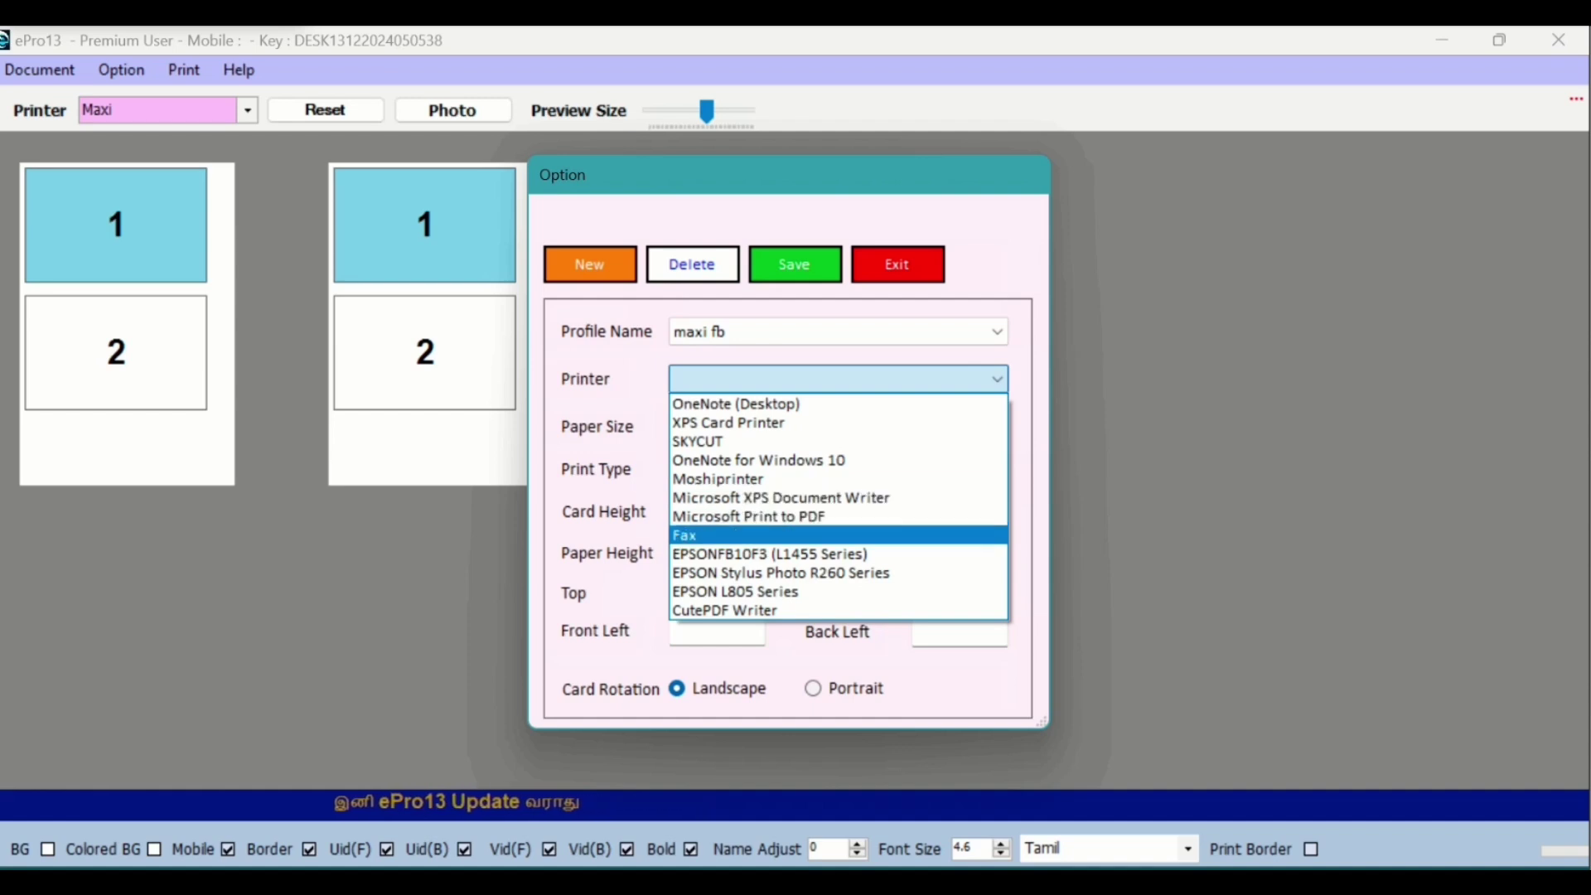
pyautogui.click(771, 554)
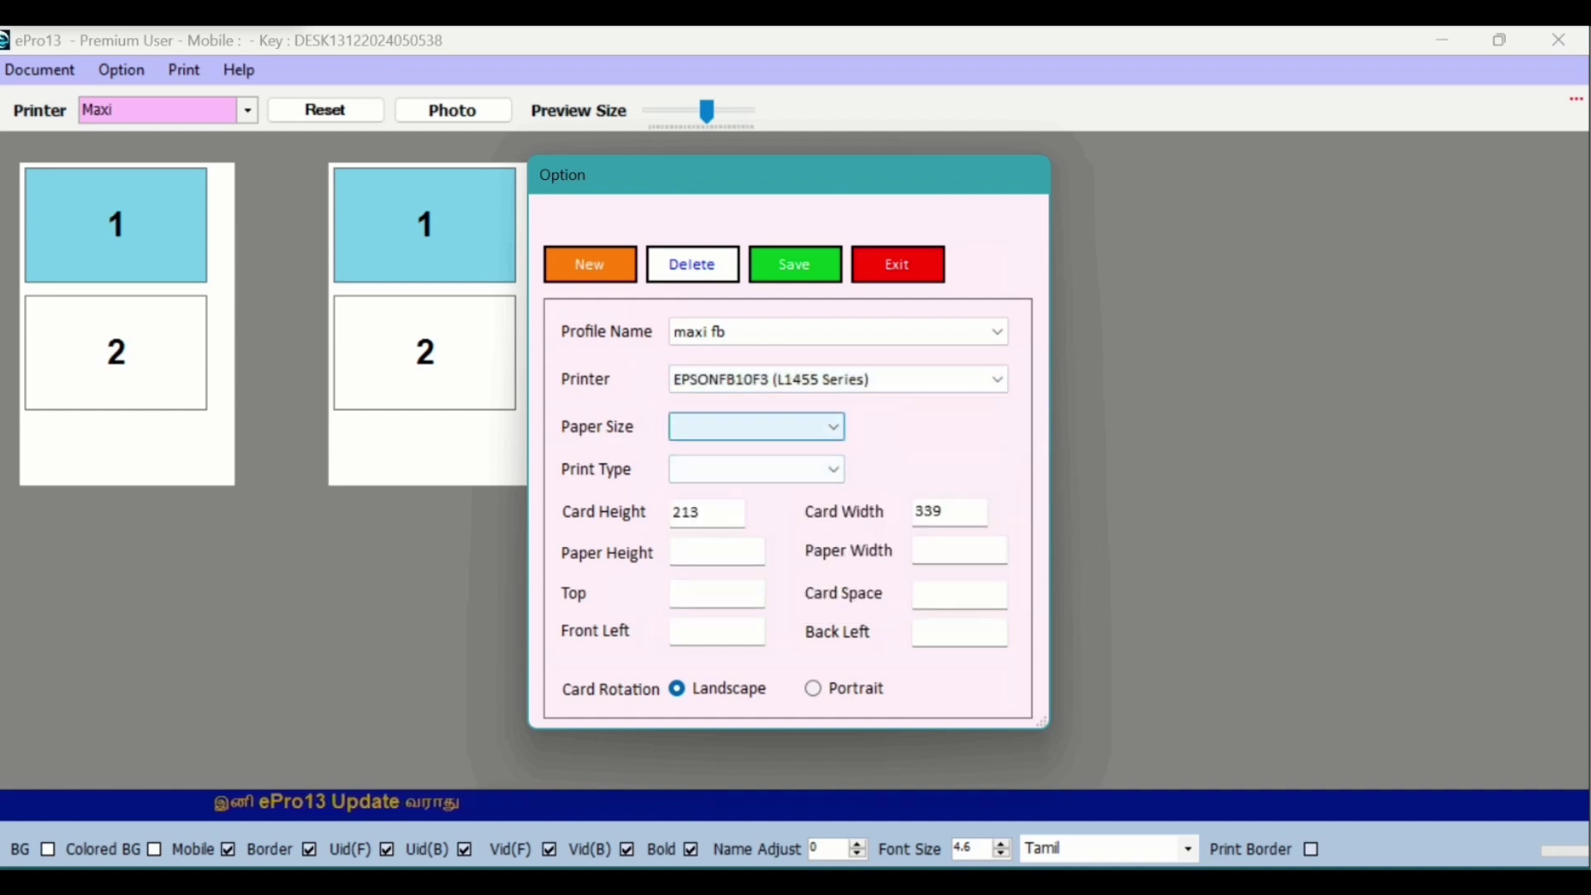
pyautogui.click(832, 427)
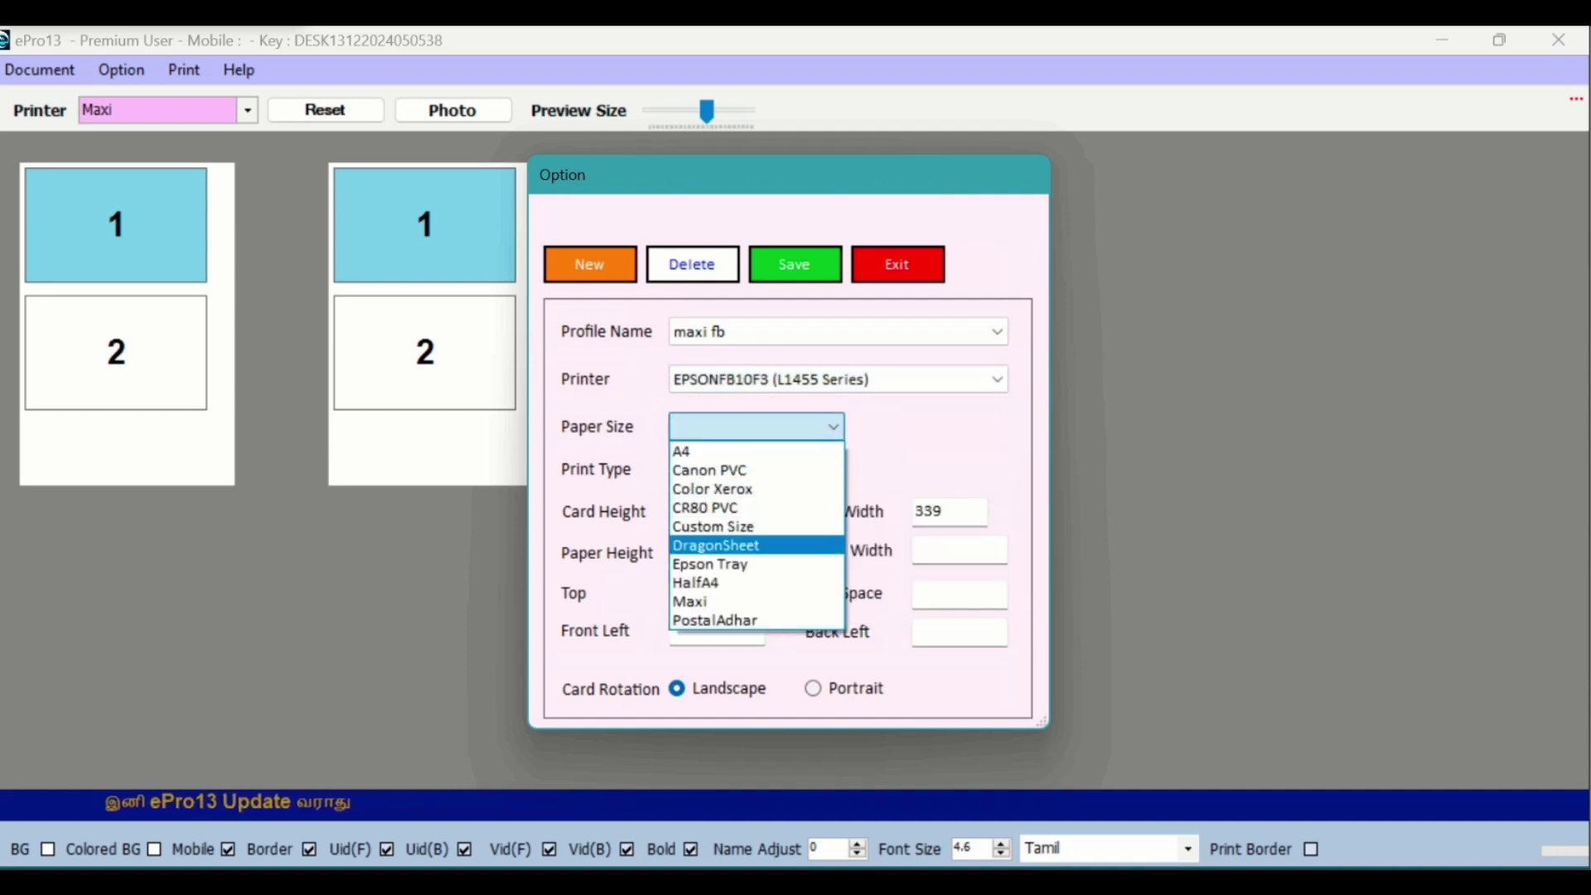
pyautogui.click(713, 601)
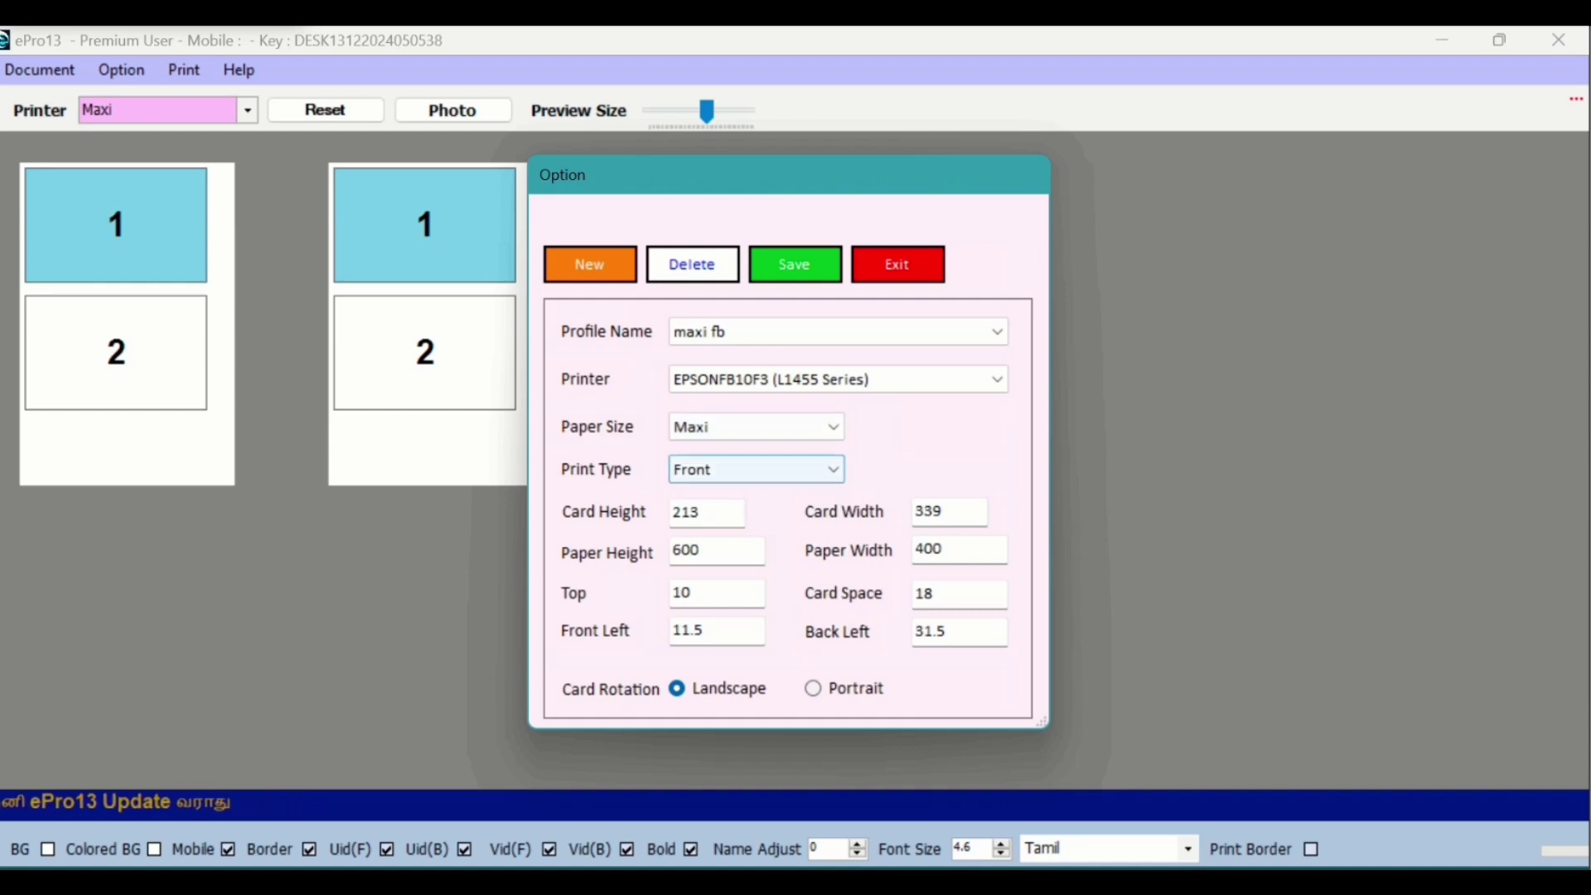
pyautogui.click(832, 470)
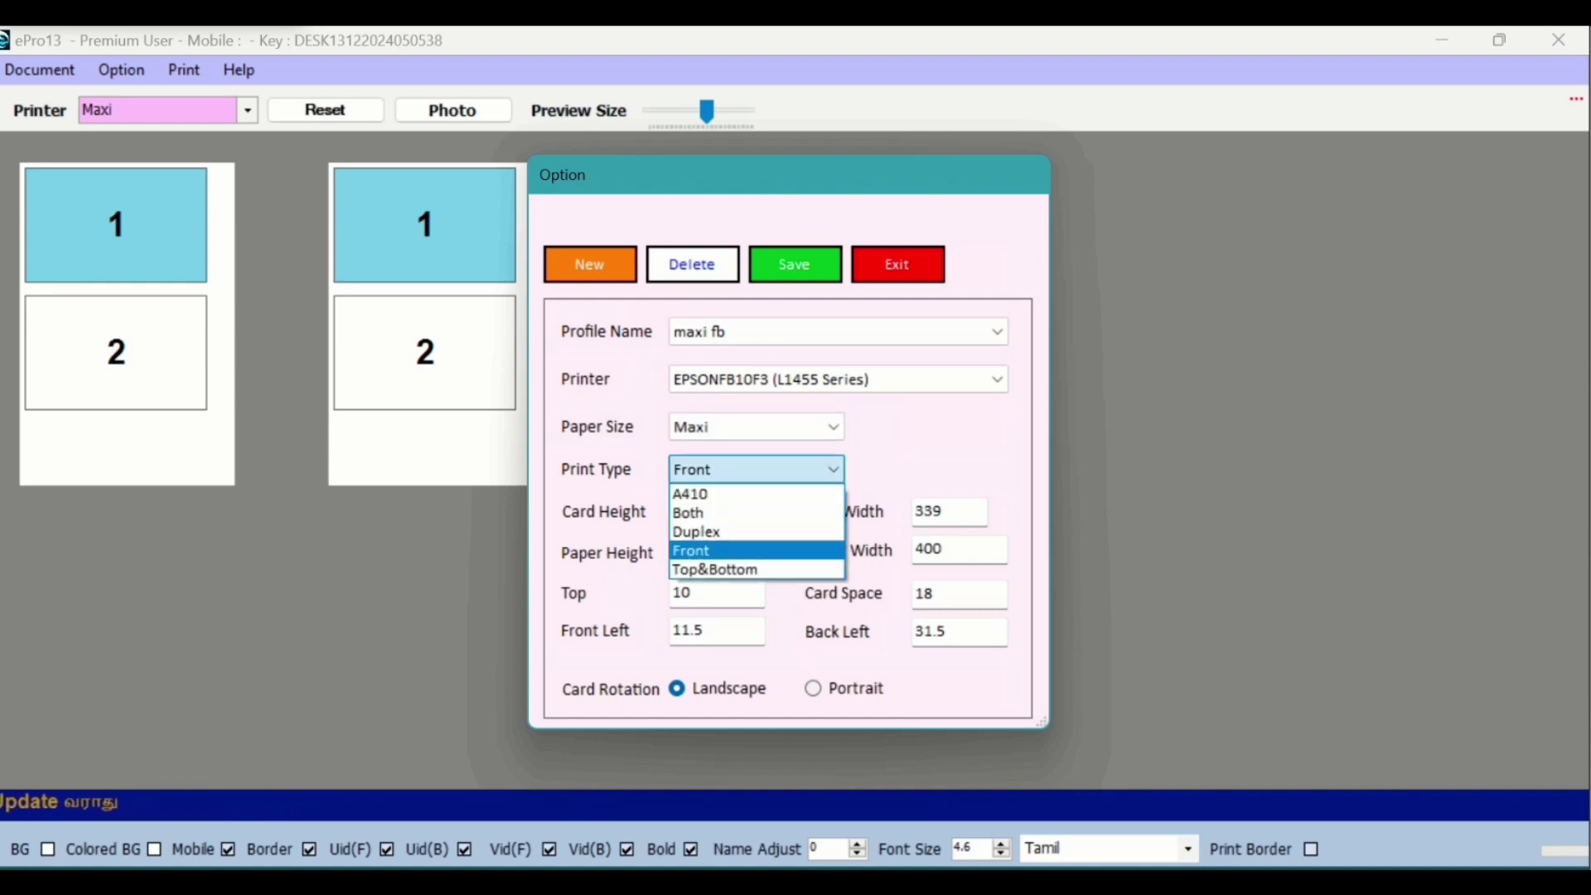
pyautogui.click(831, 469)
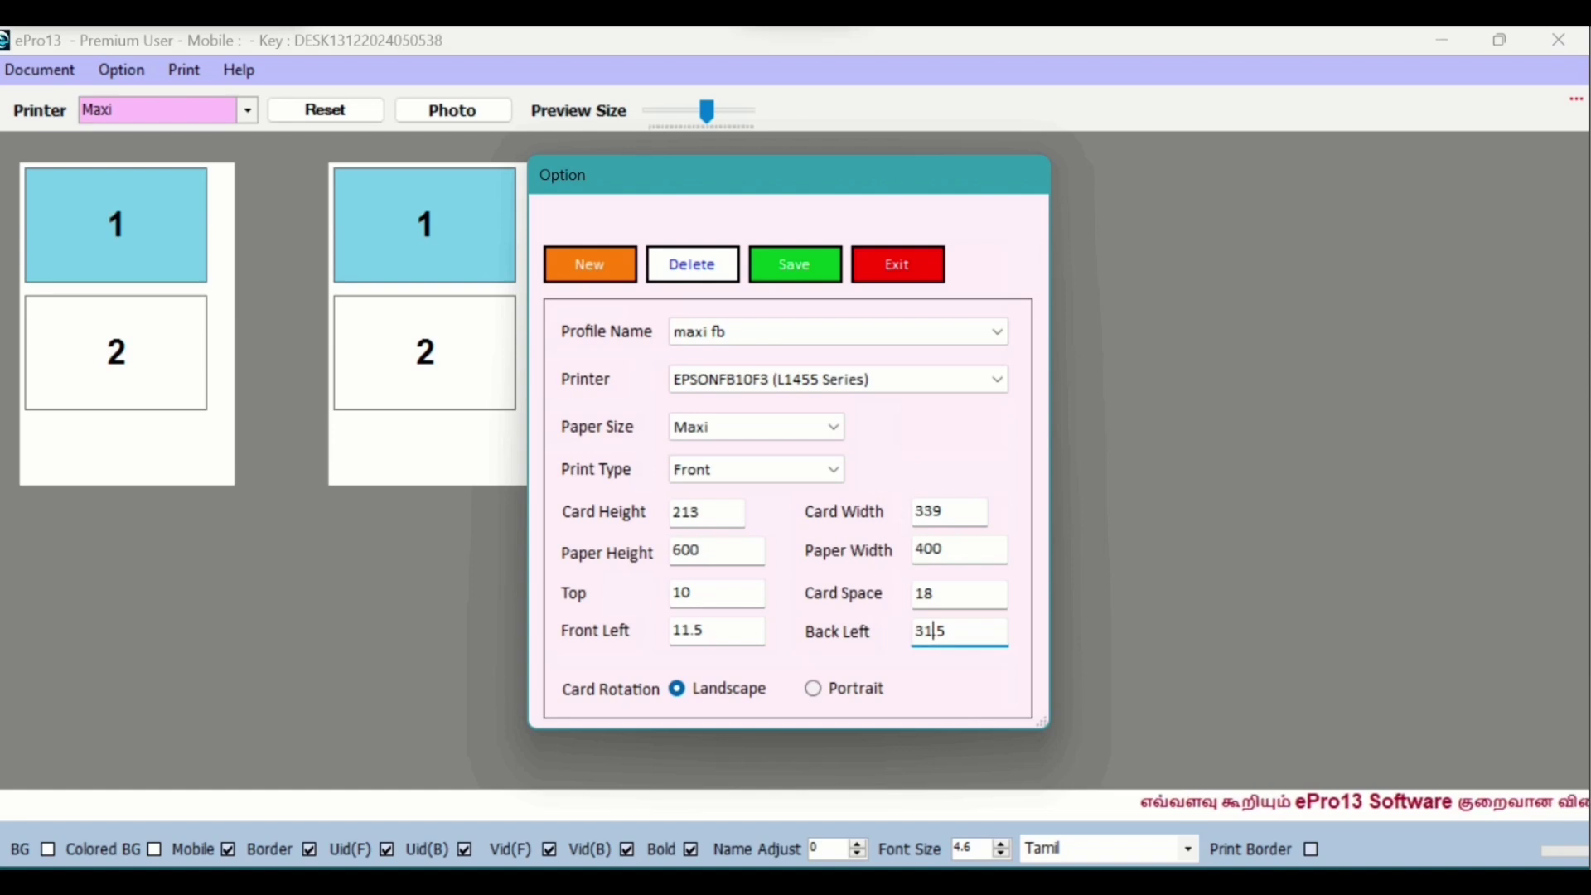
pyautogui.press('BackSpace')
pyautogui.press('BackSpace')
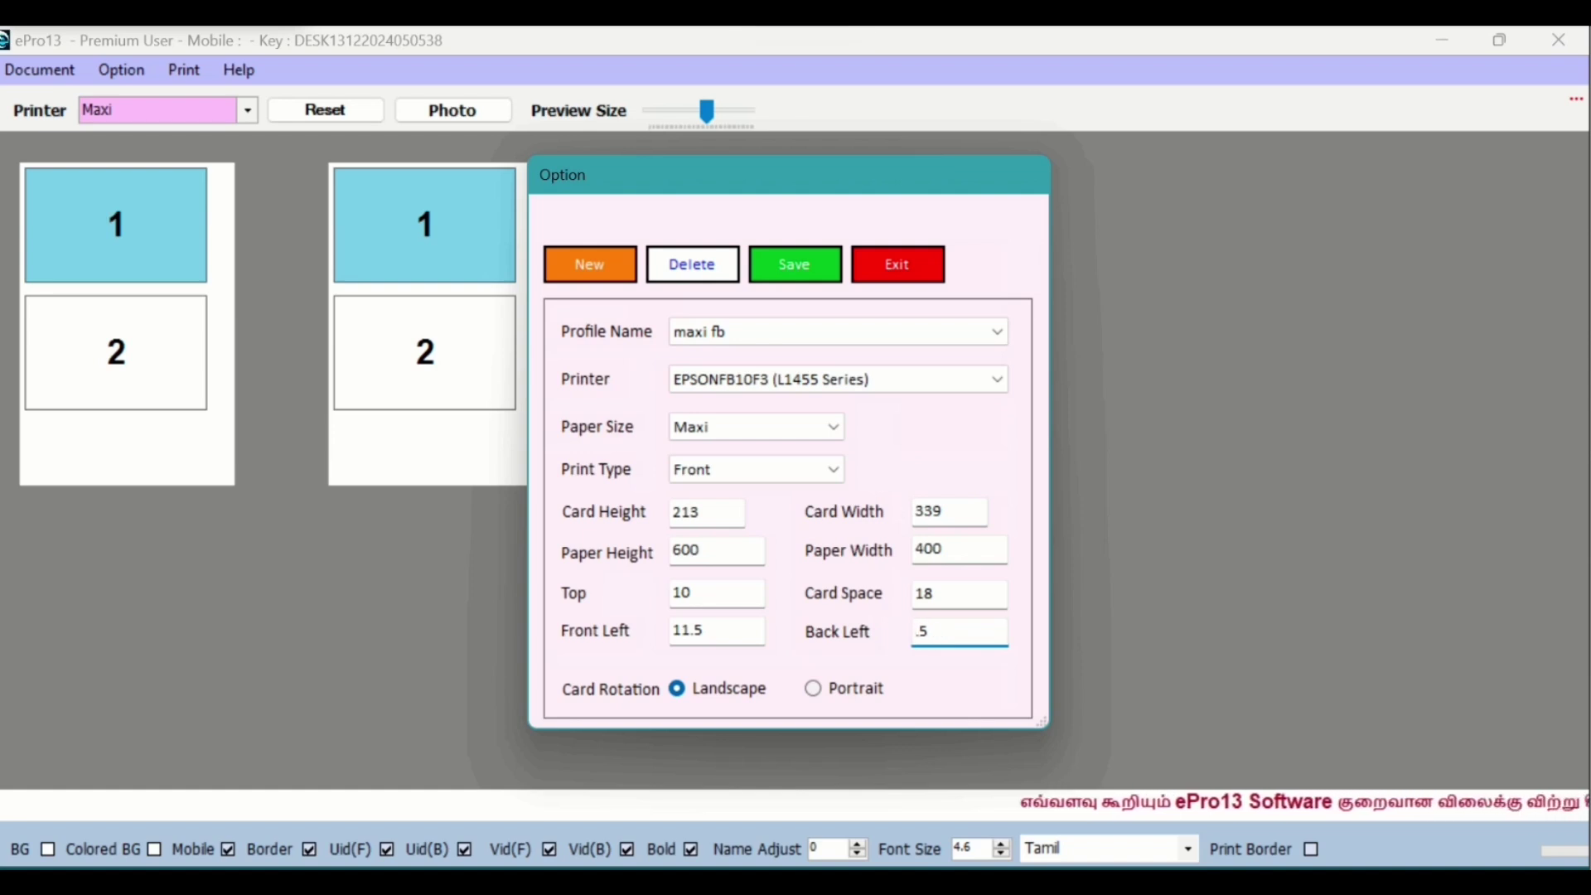
pyautogui.press('BackSpace')
pyautogui.write('27')
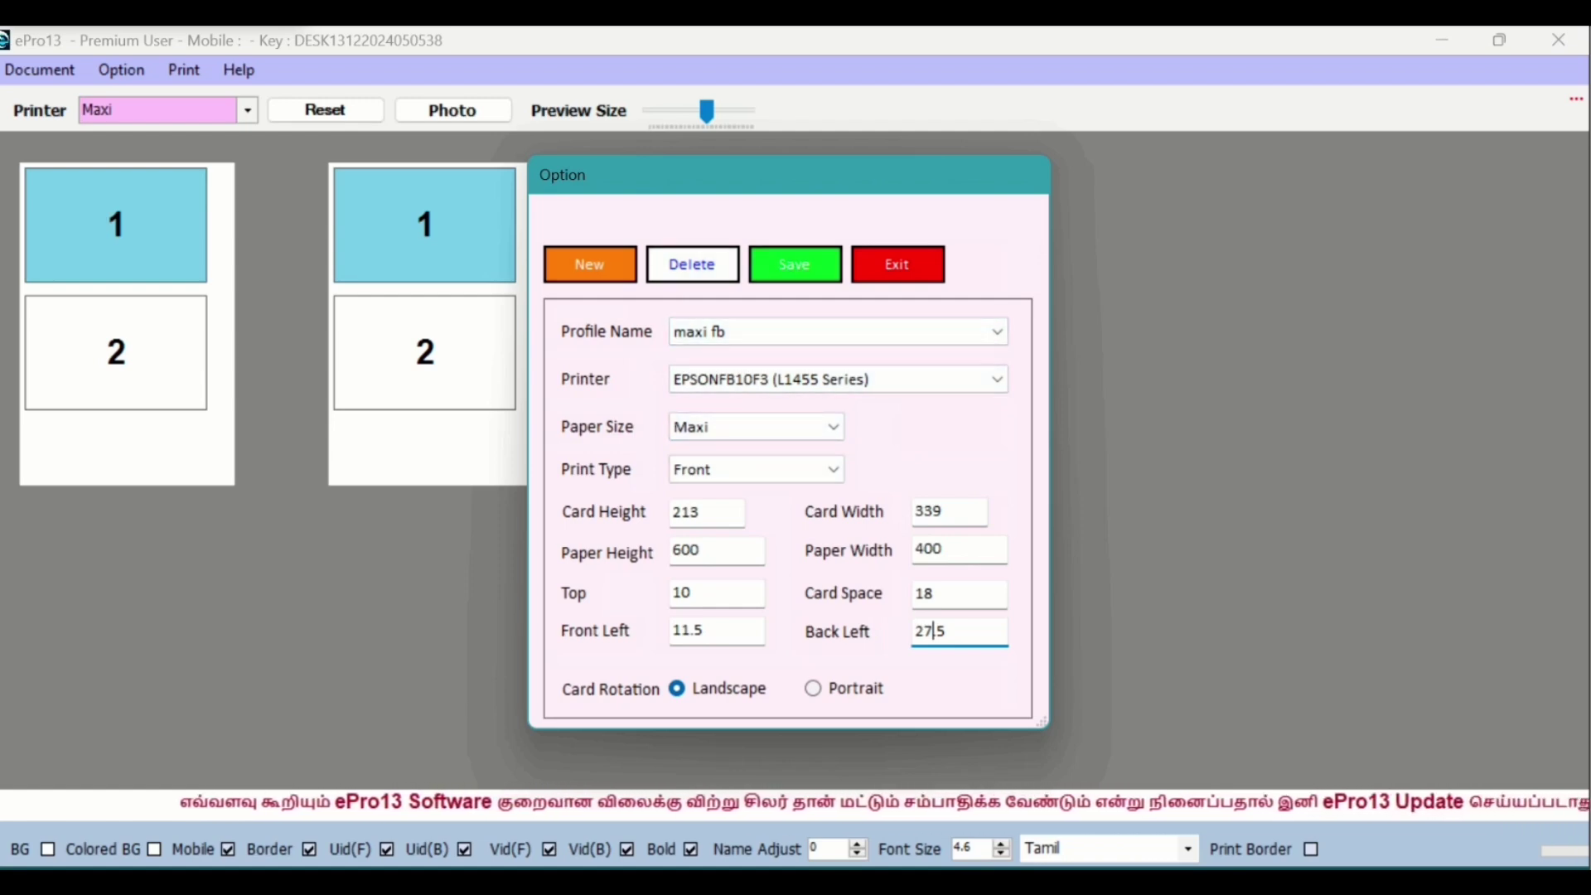
# Step: Save the 'maxi fb' profile and select it as the active printer profile
pyautogui.click(795, 264)
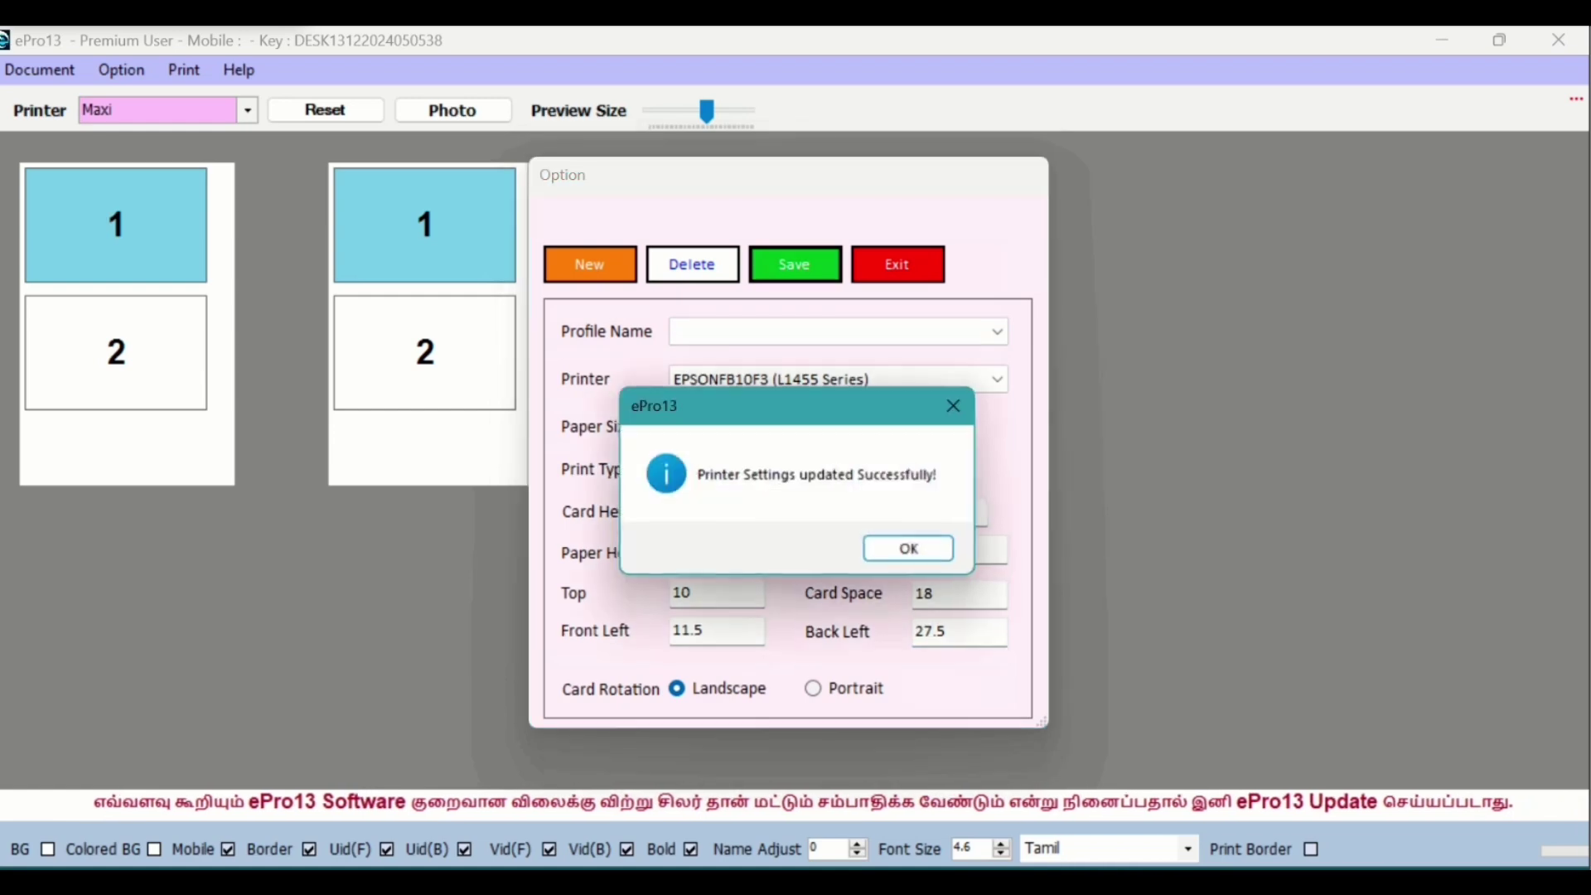
pyautogui.press('Return')
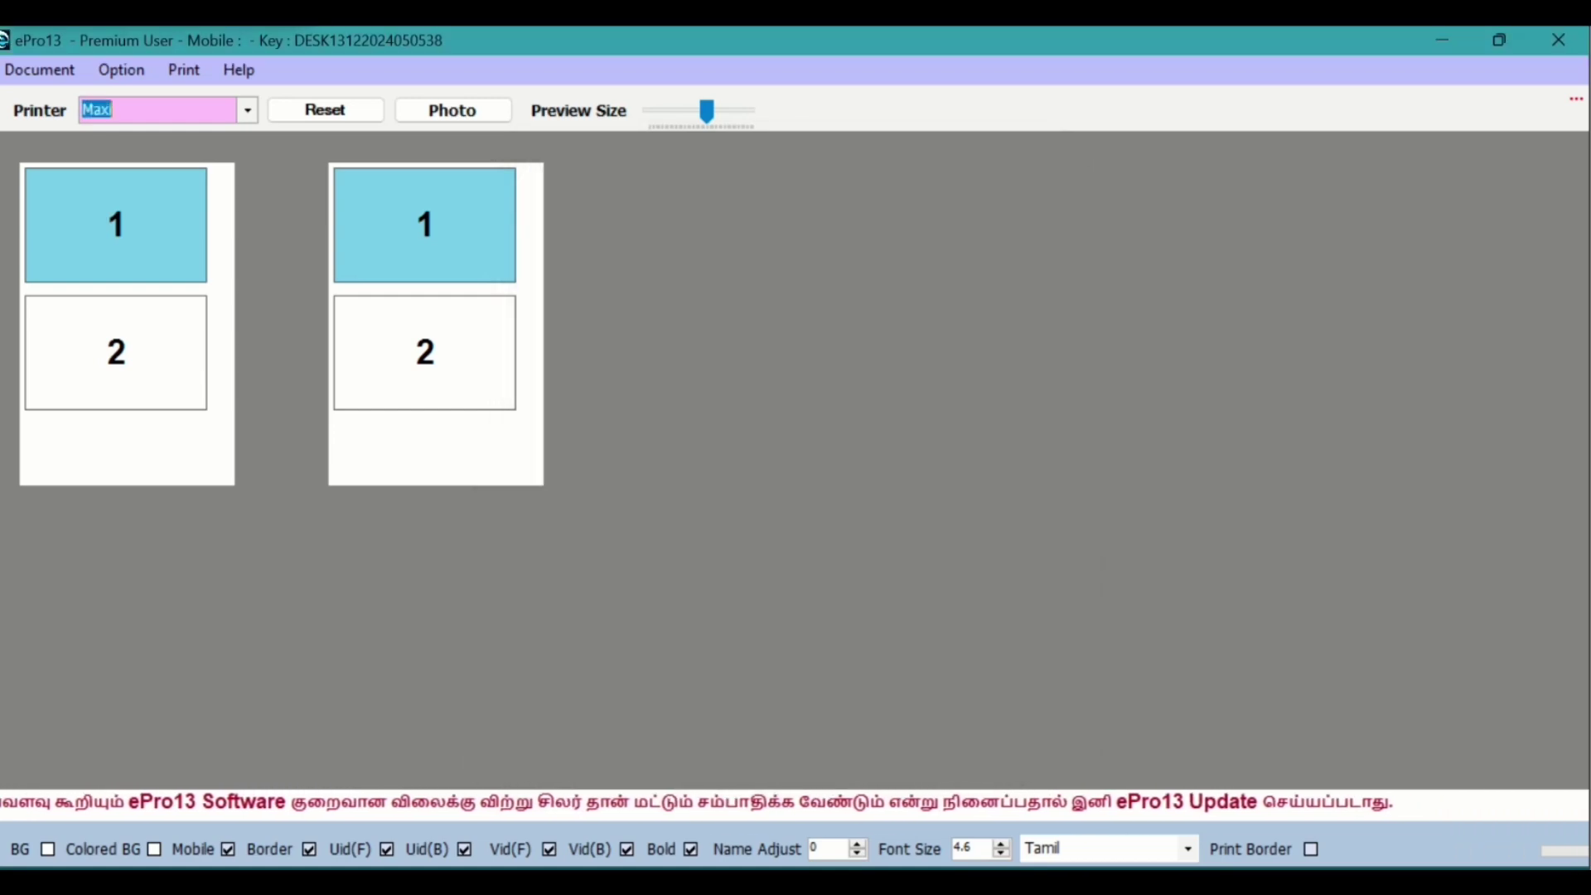
pyautogui.click(248, 110)
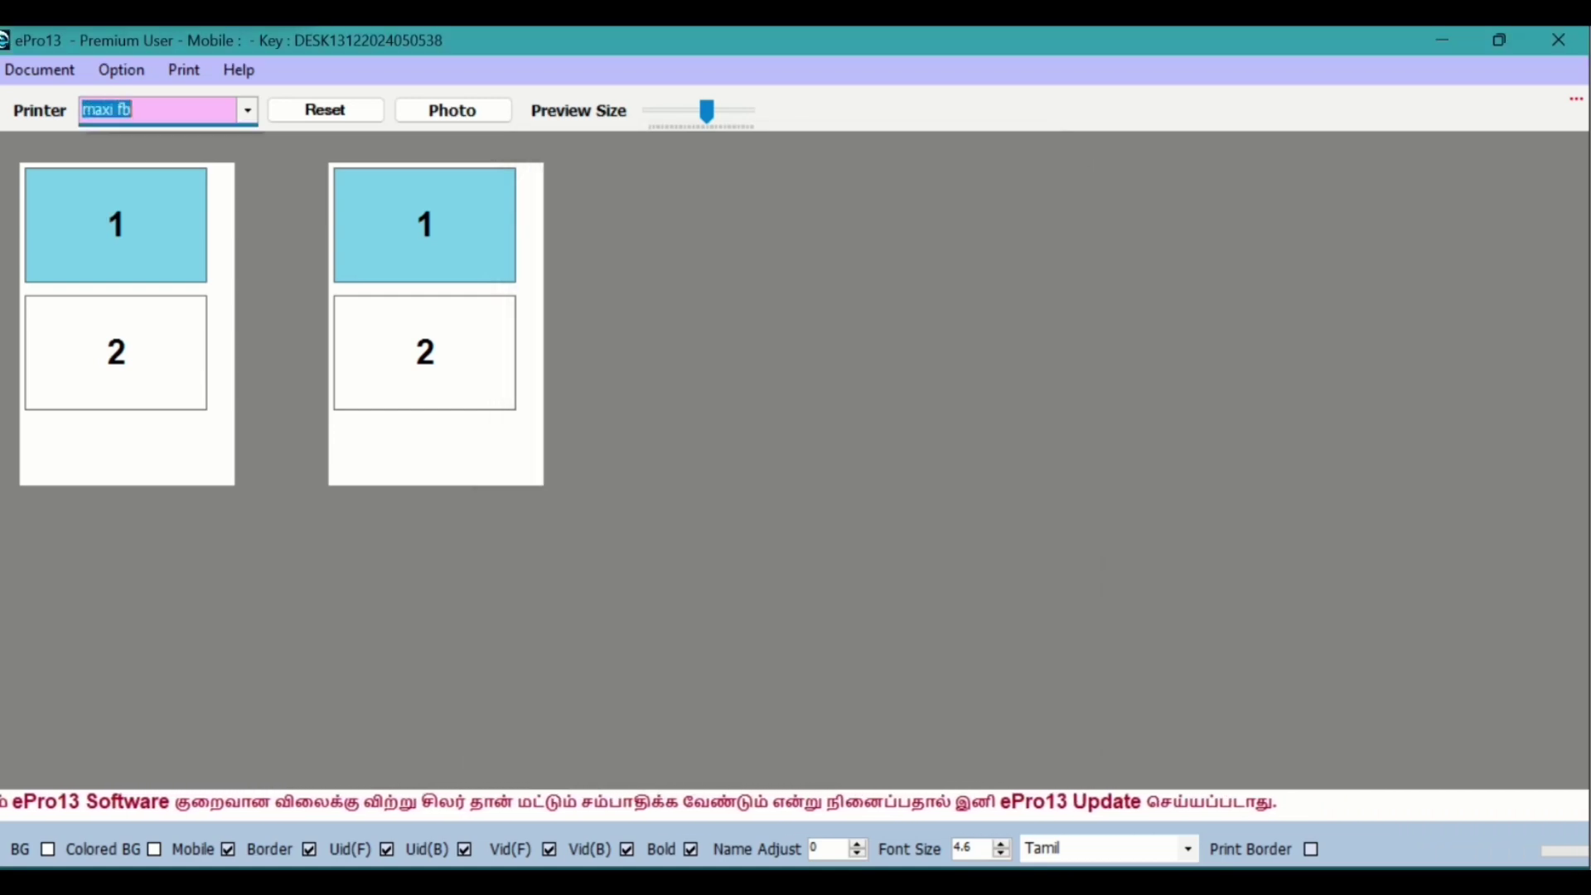
pyautogui.press('Return')
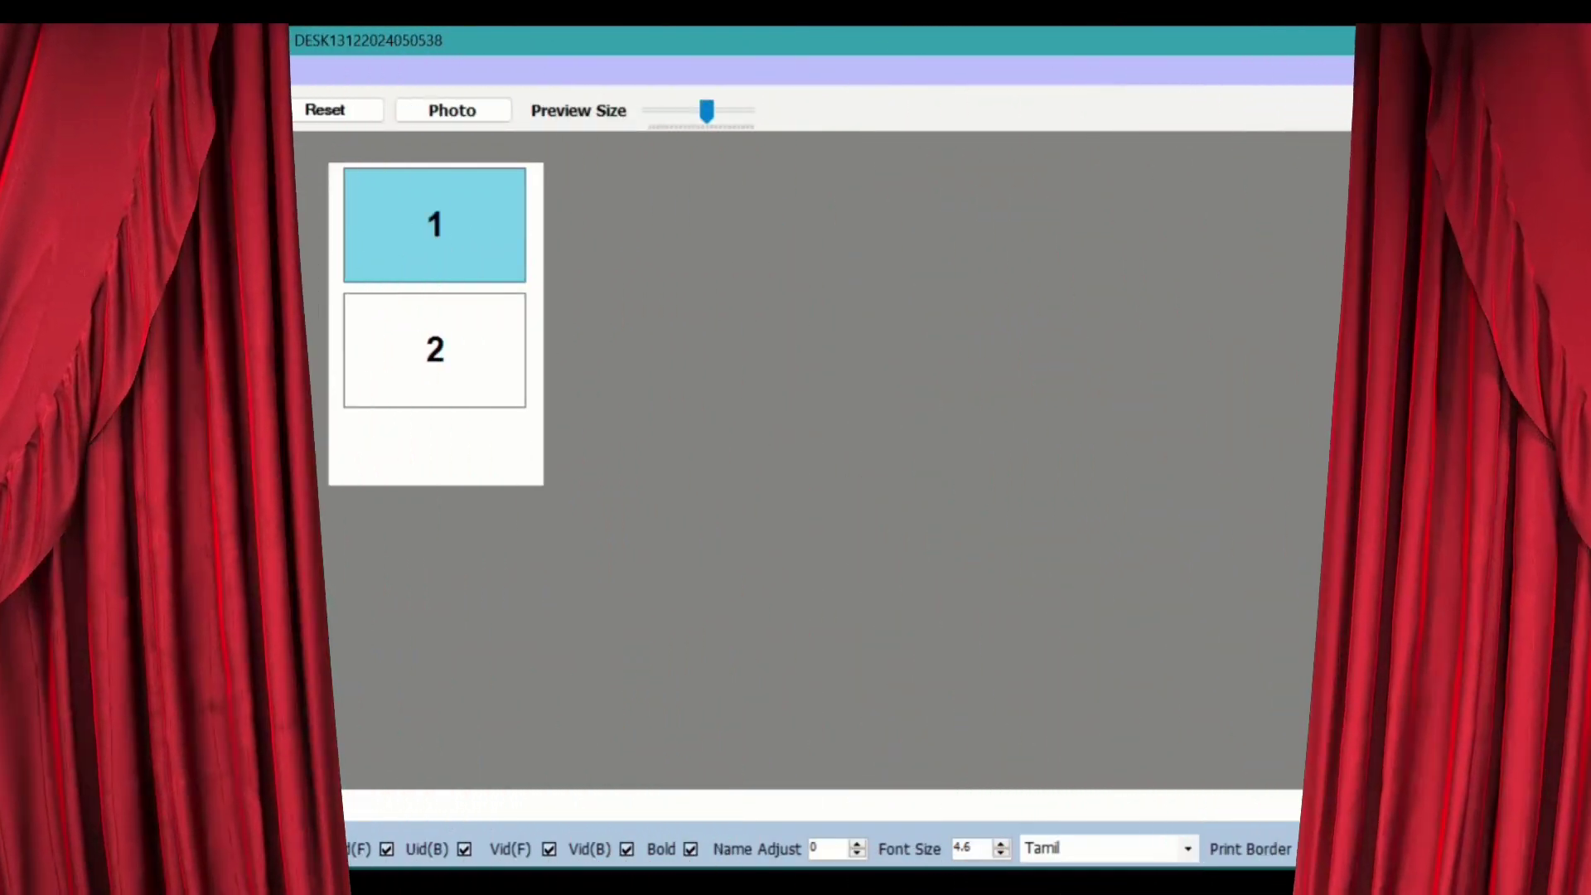
# Step: Reopen Printer Setup and start a new profile named 'maxi single side'
pyautogui.click(121, 71)
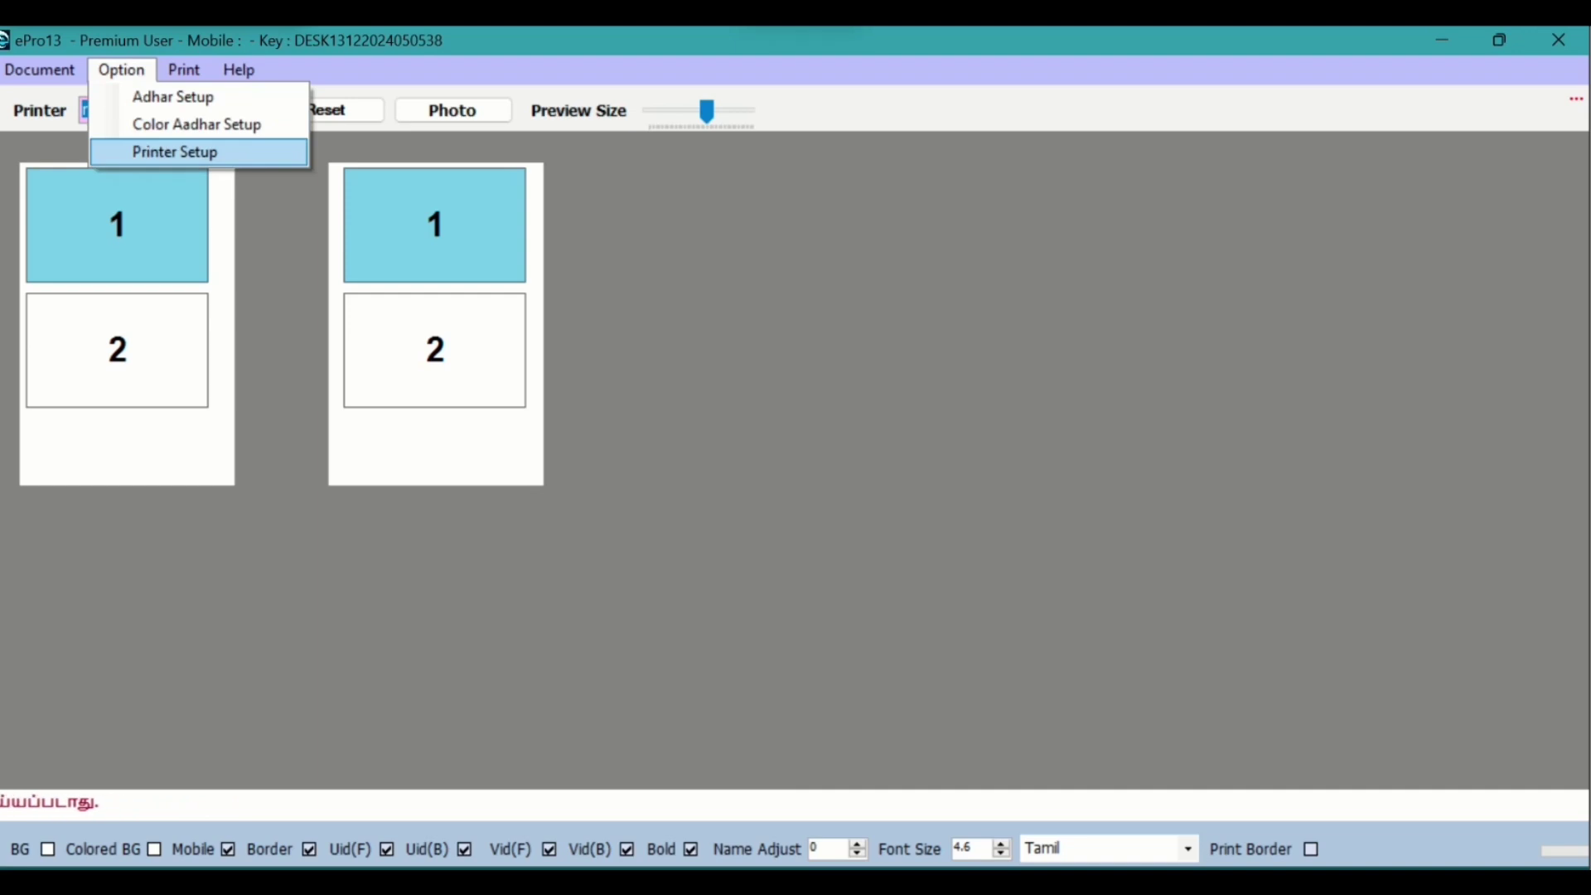
pyautogui.press('Return')
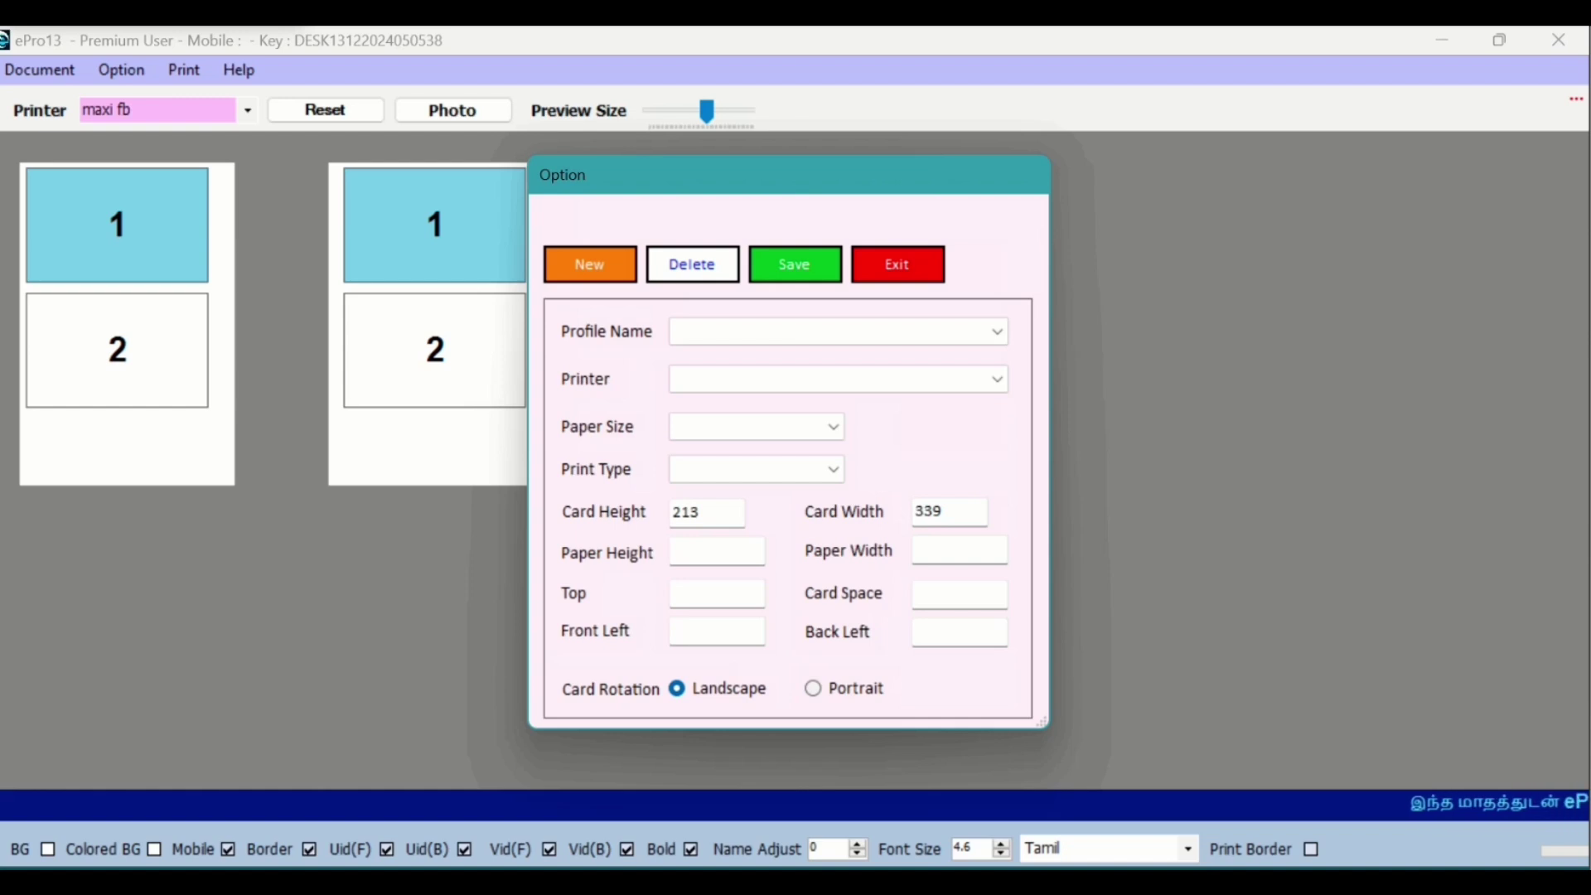
pyautogui.press('Return')
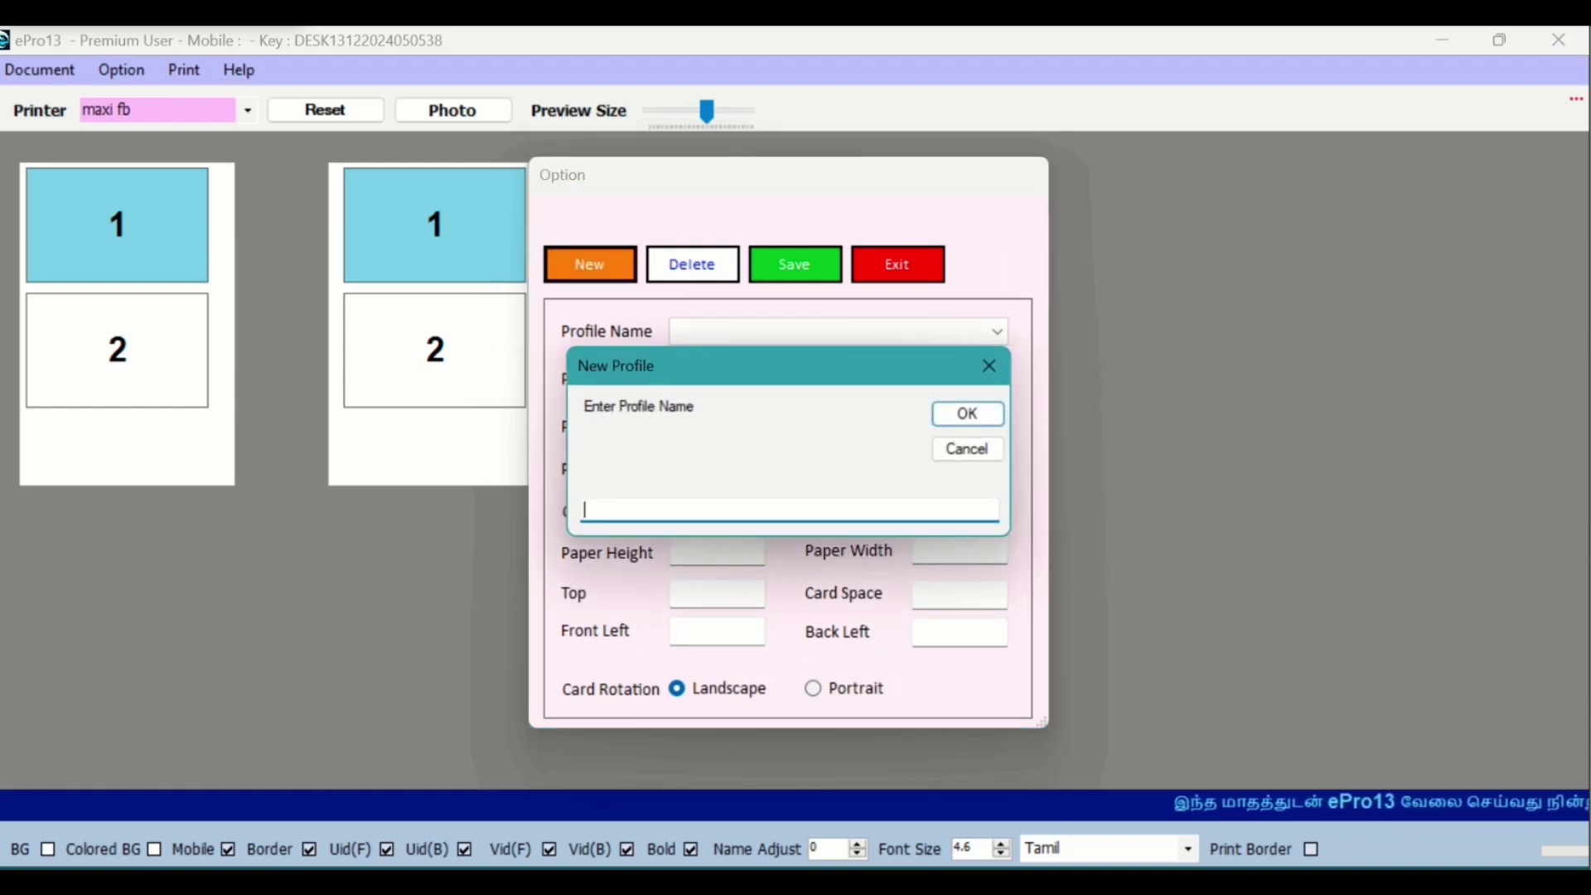
pyautogui.write('max')
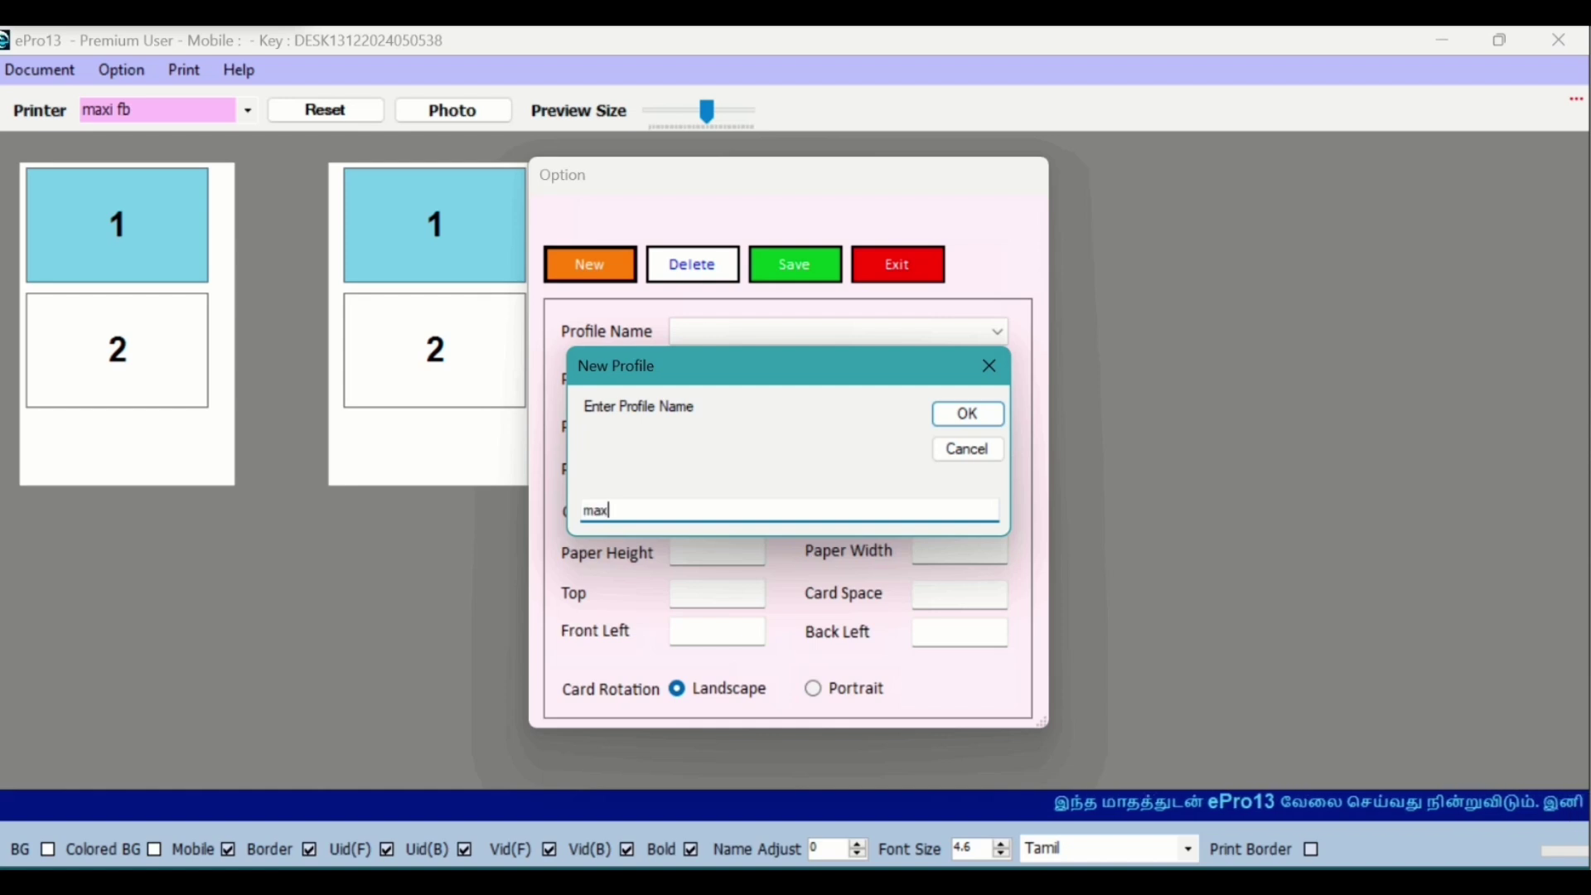
pyautogui.write('i ')
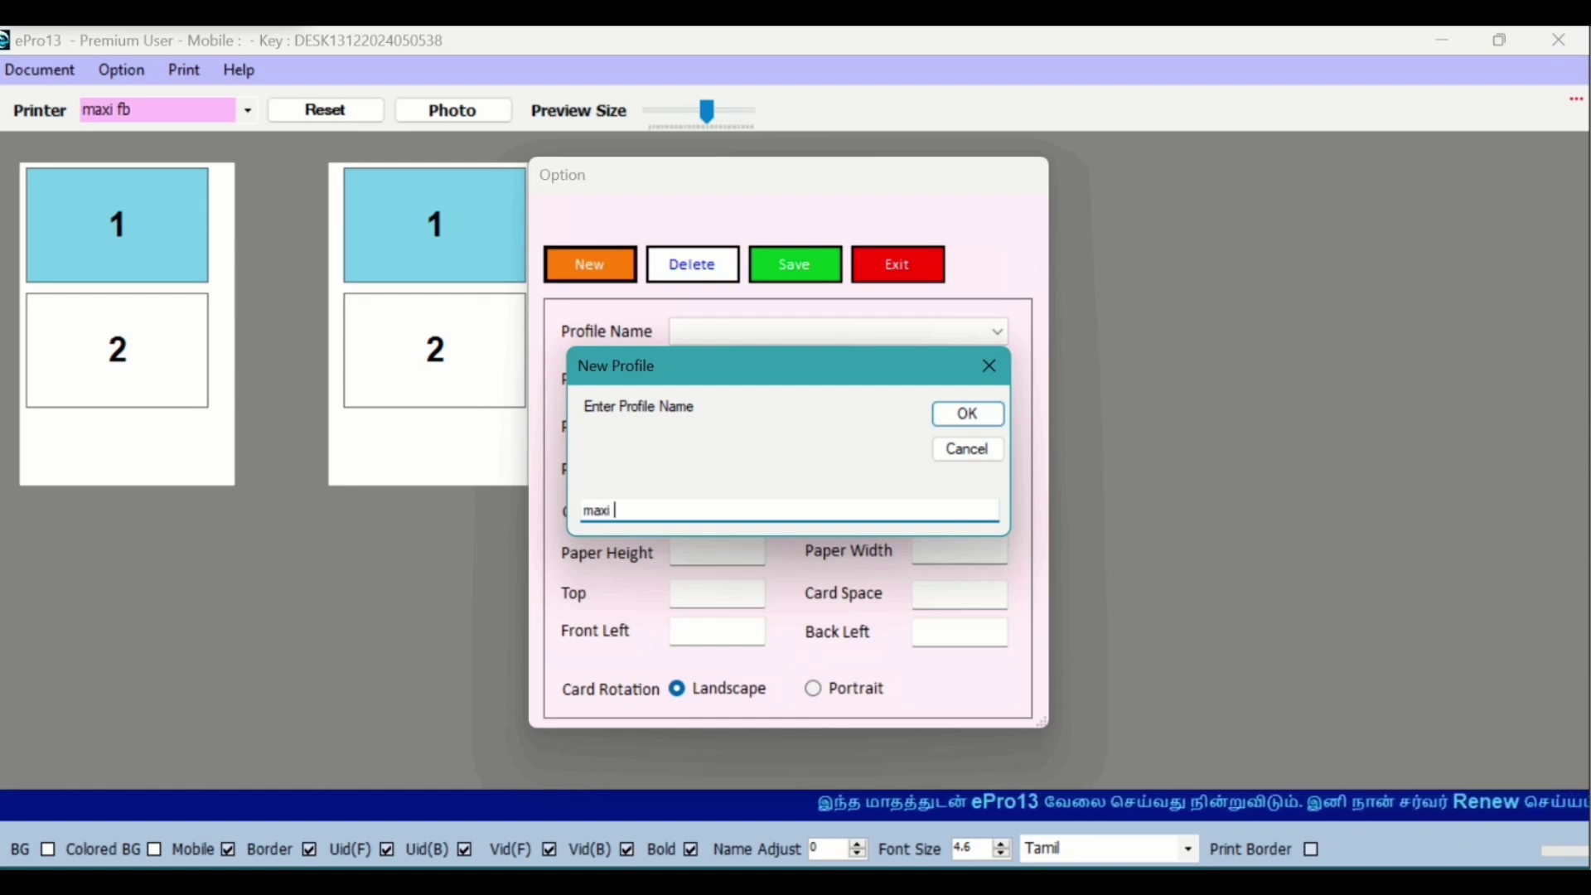
pyautogui.write('sin')
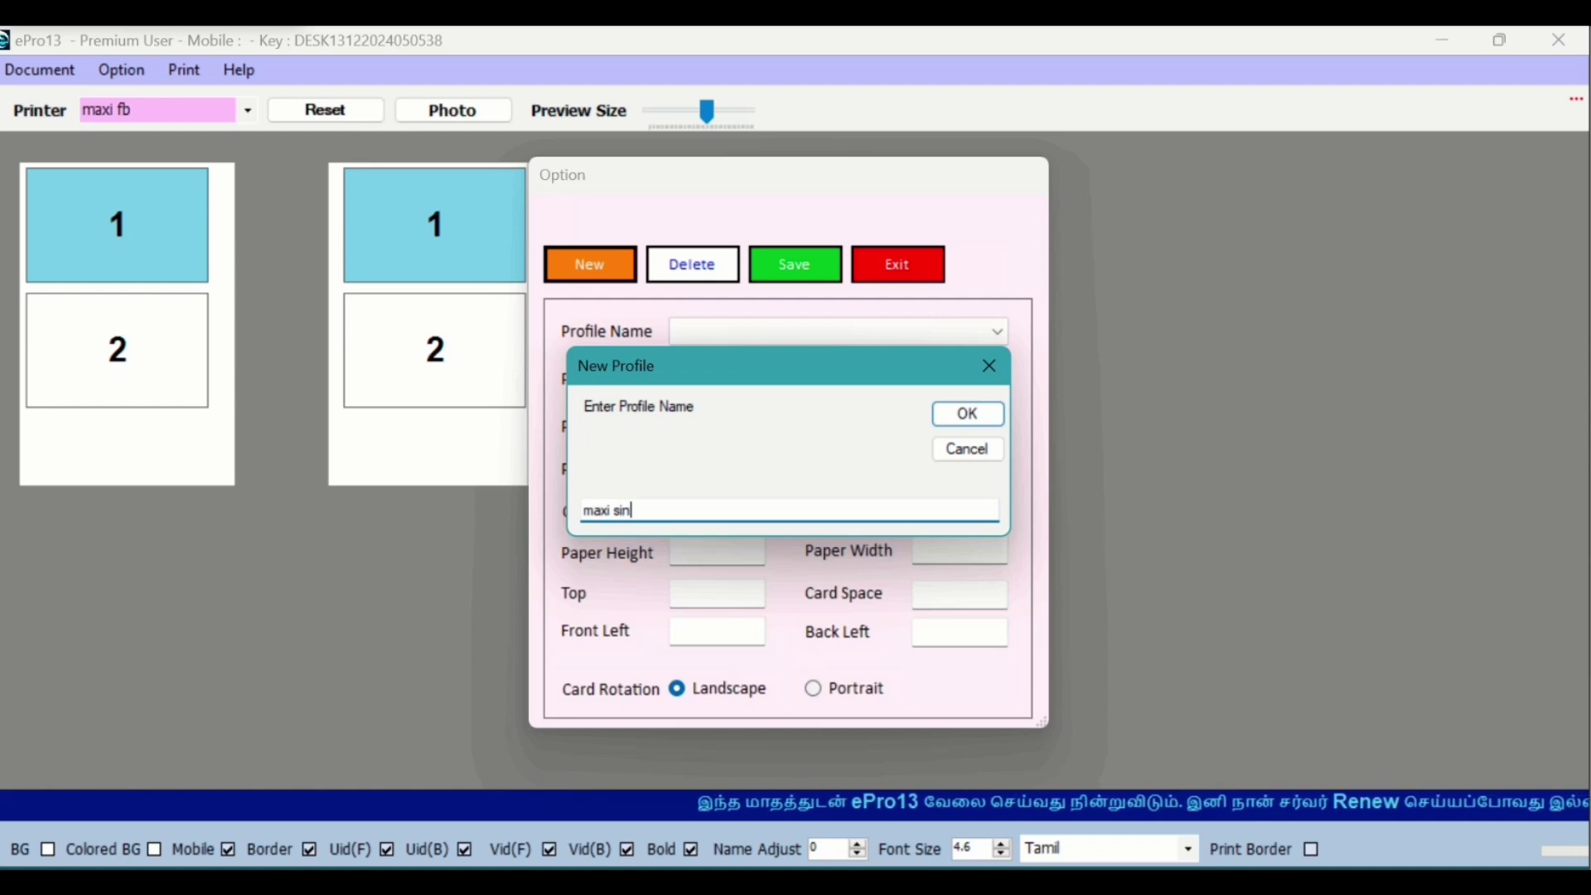
pyautogui.write('gle si')
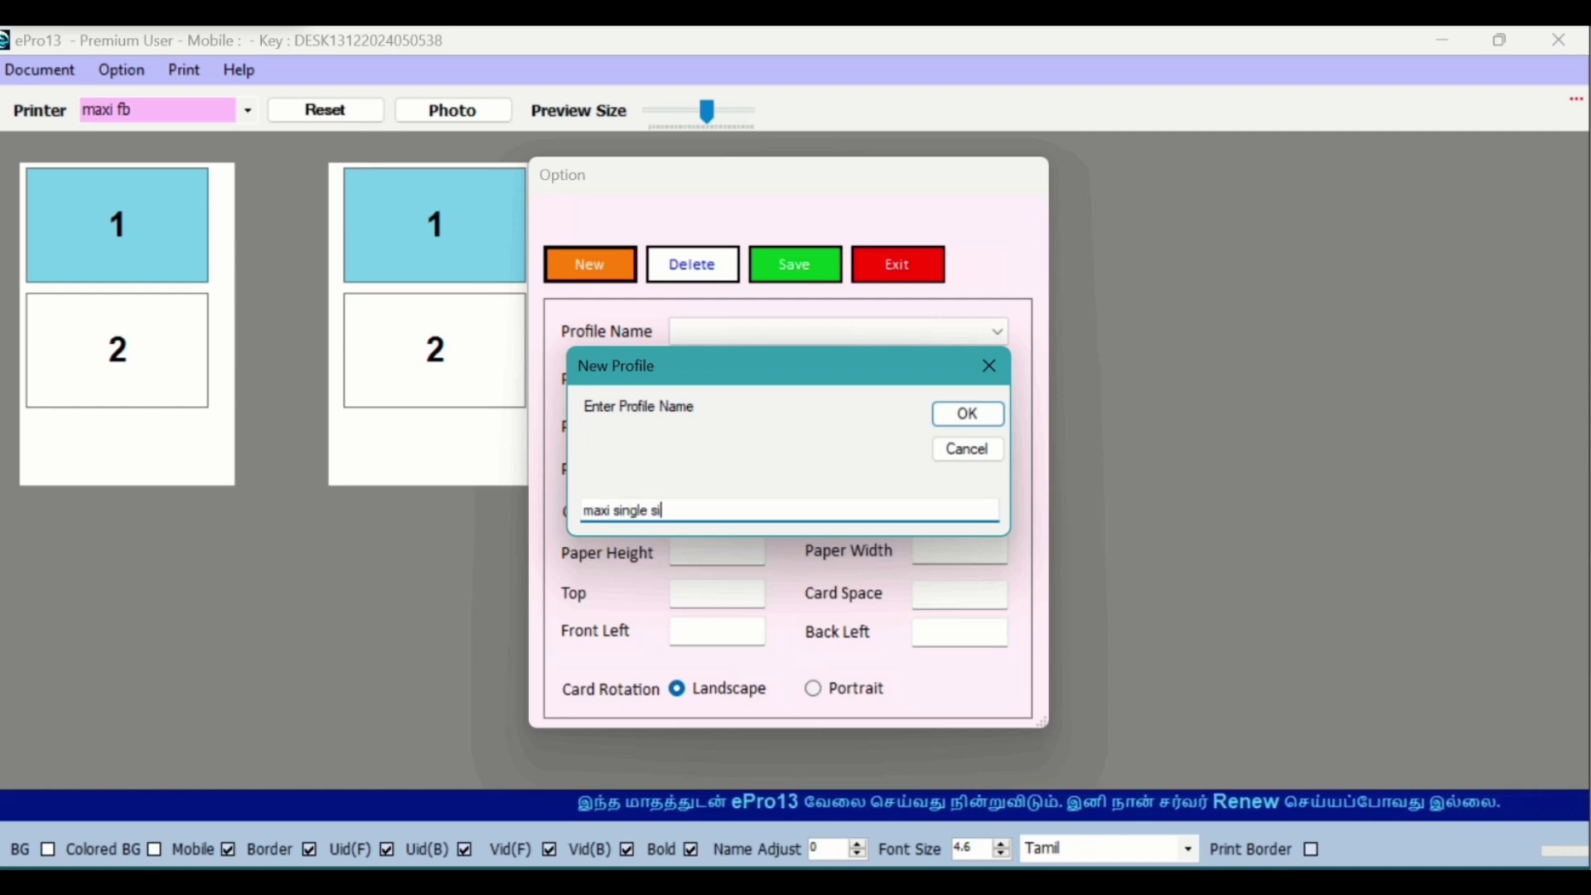
pyautogui.write('de')
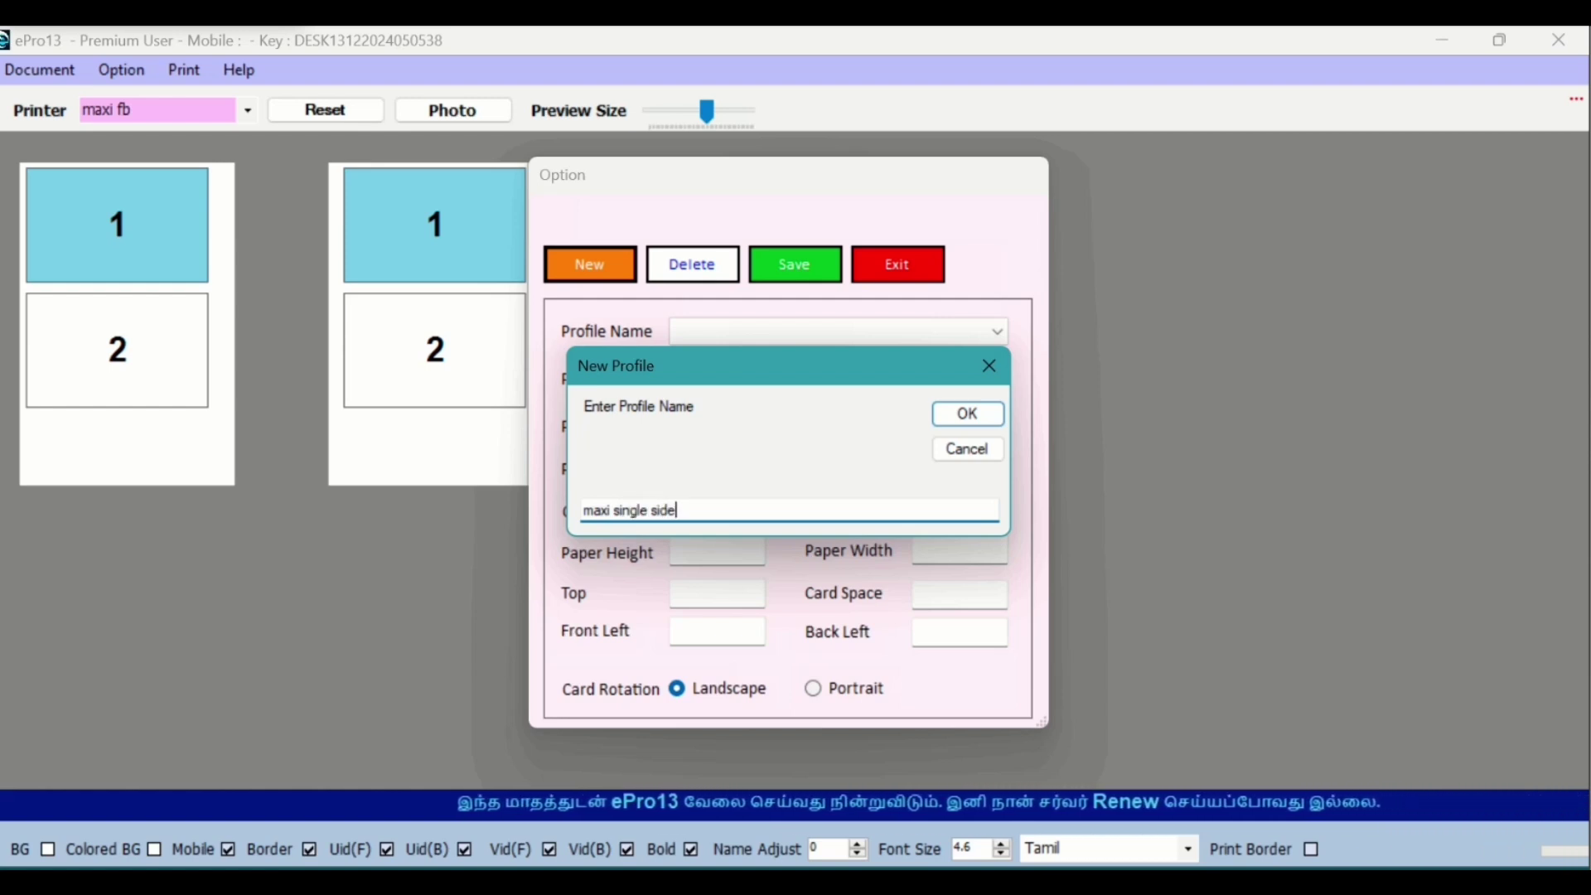
# Step: Confirm the name, then choose EPSONFB10F3 (L1455 Series) printer, Maxi paper and Top&Bottom print type
pyautogui.press('Return')
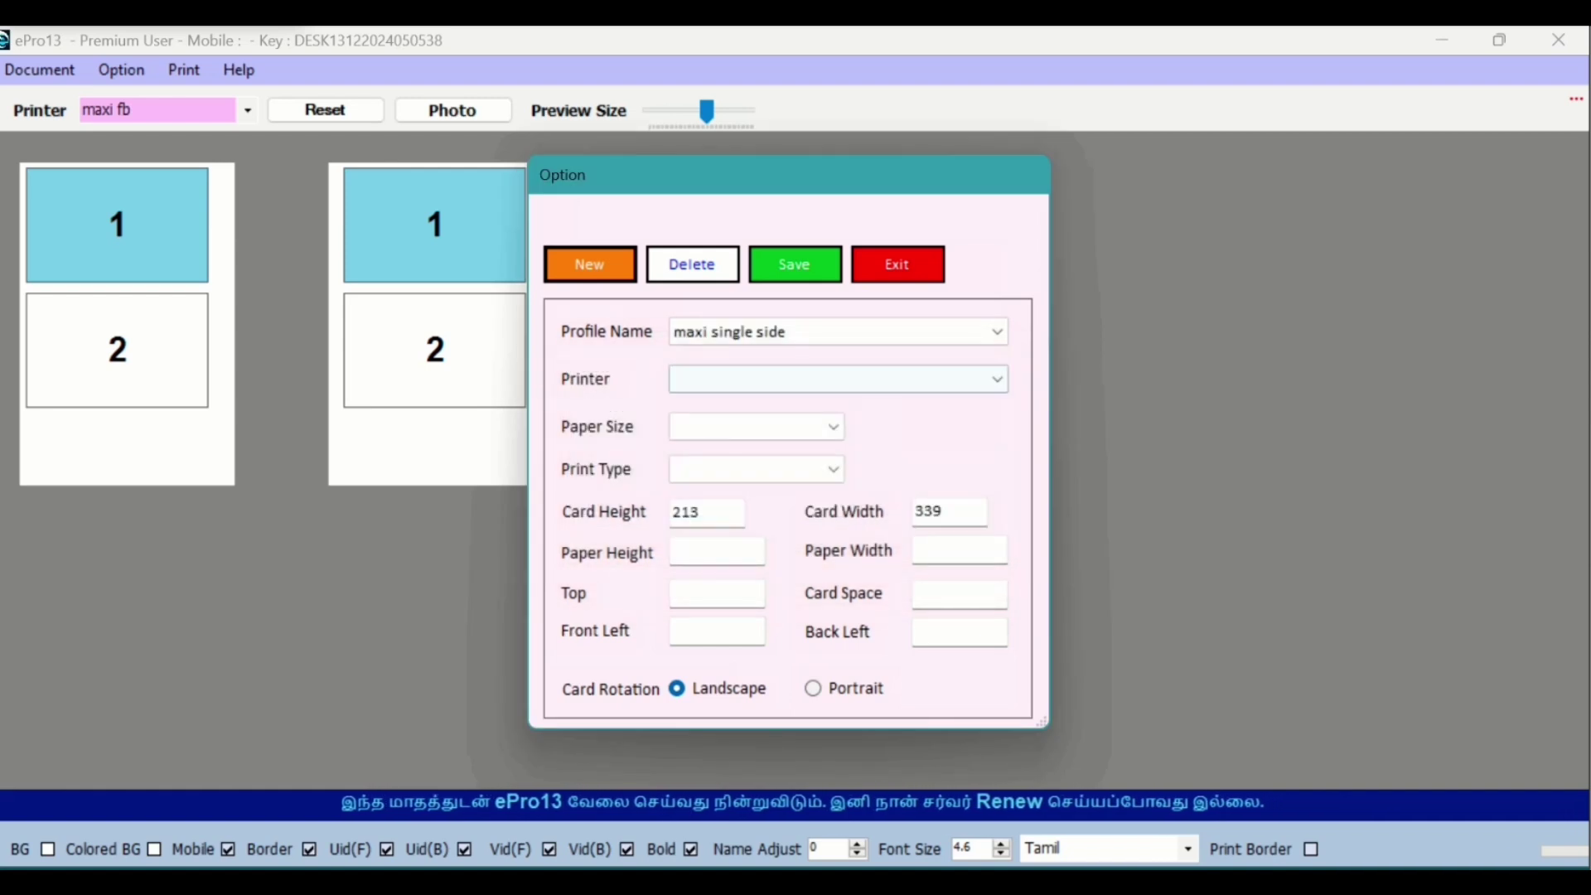
pyautogui.click(839, 379)
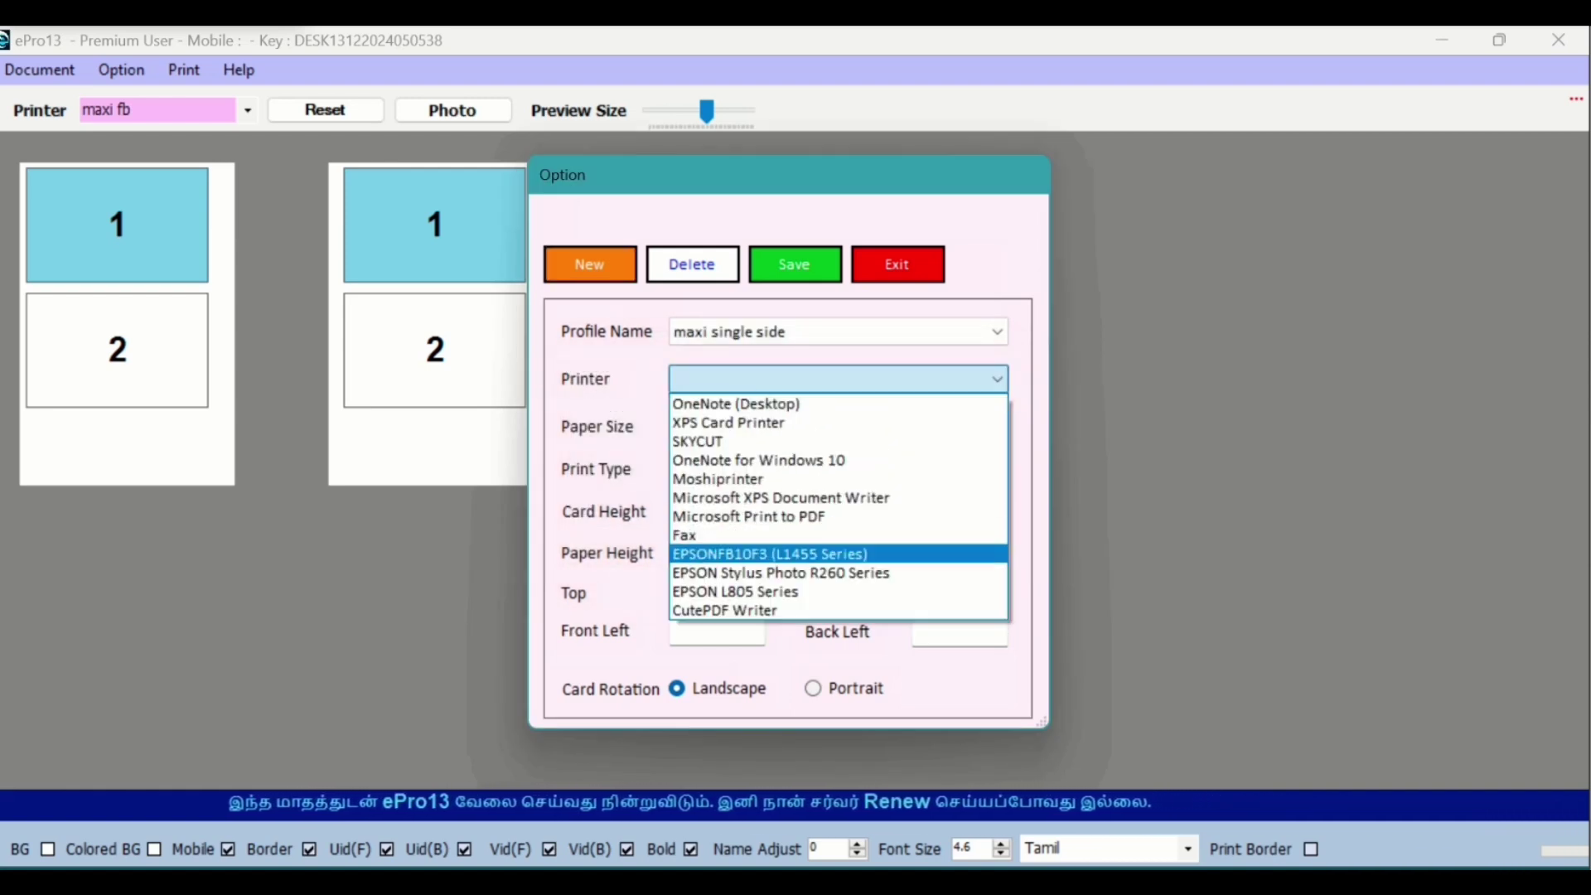
pyautogui.click(770, 553)
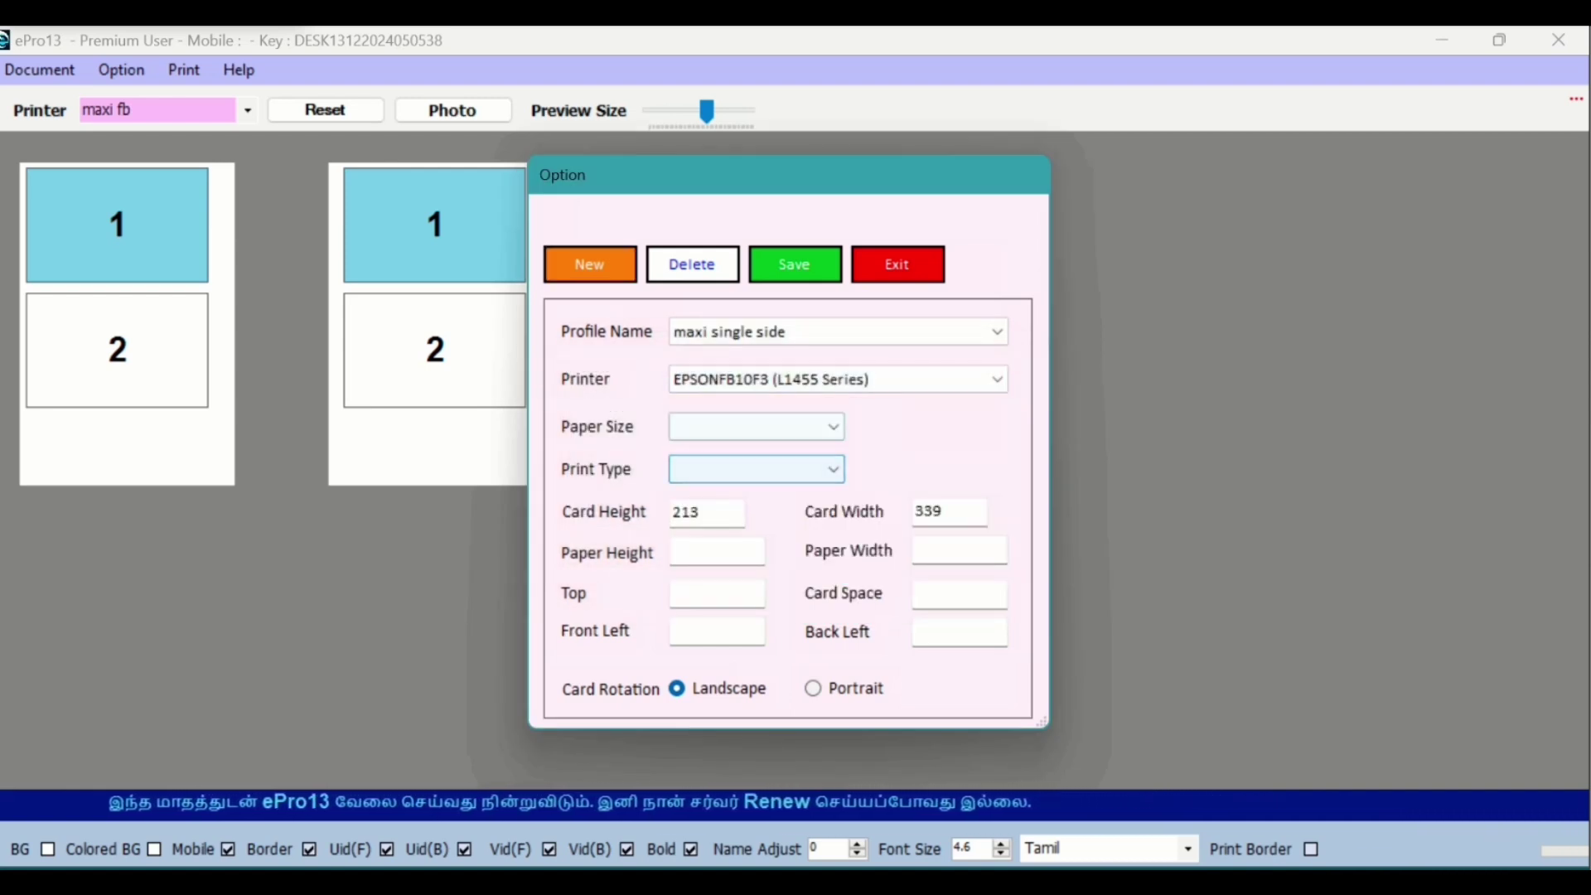
pyautogui.click(756, 427)
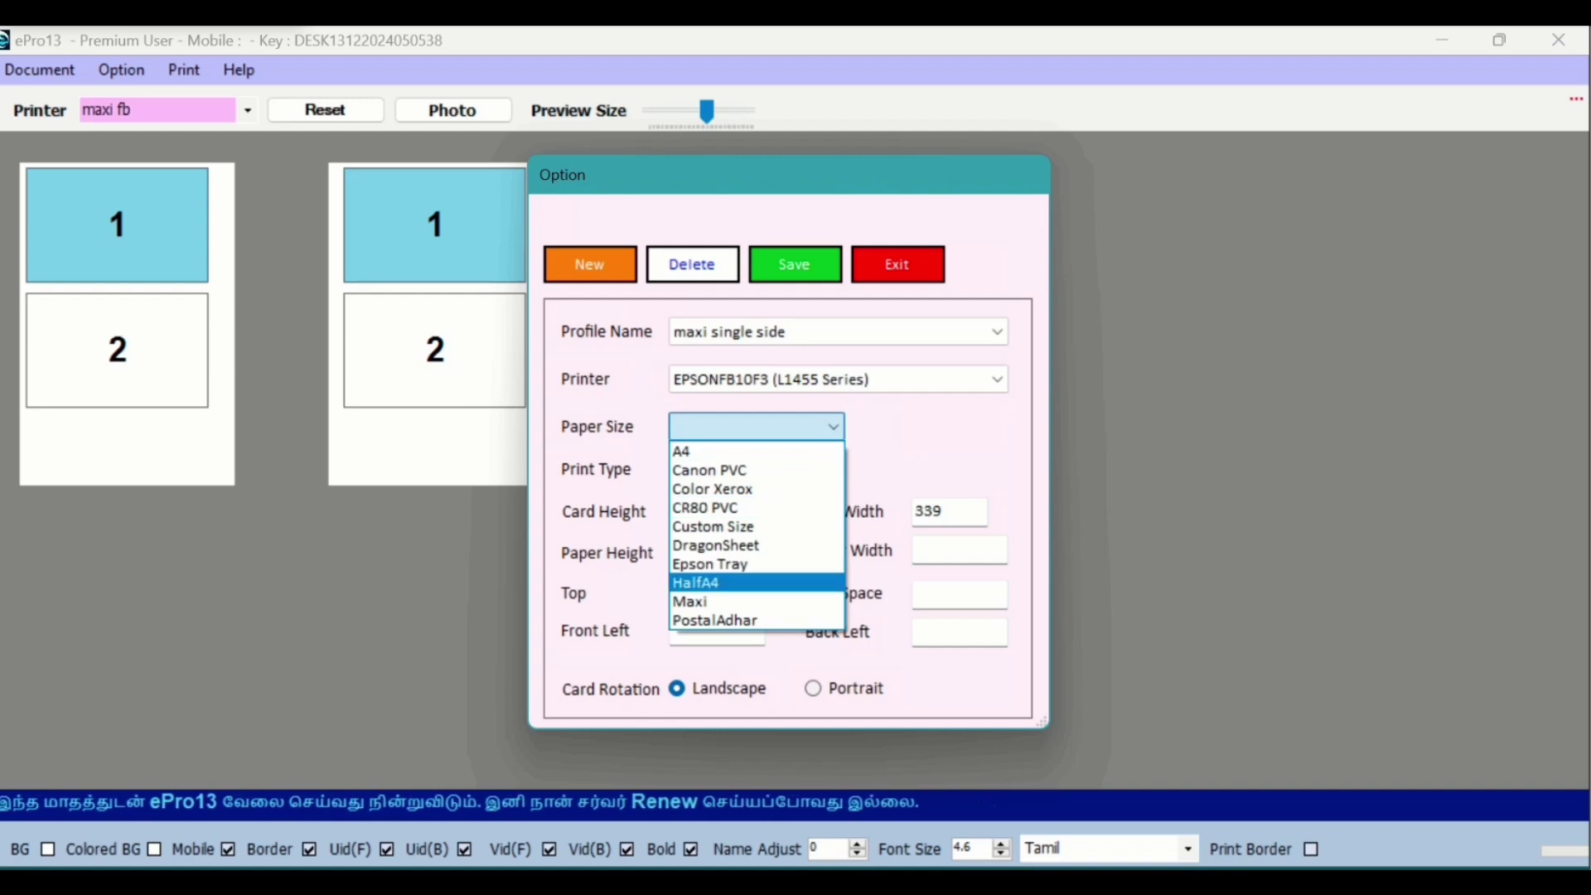
pyautogui.click(690, 601)
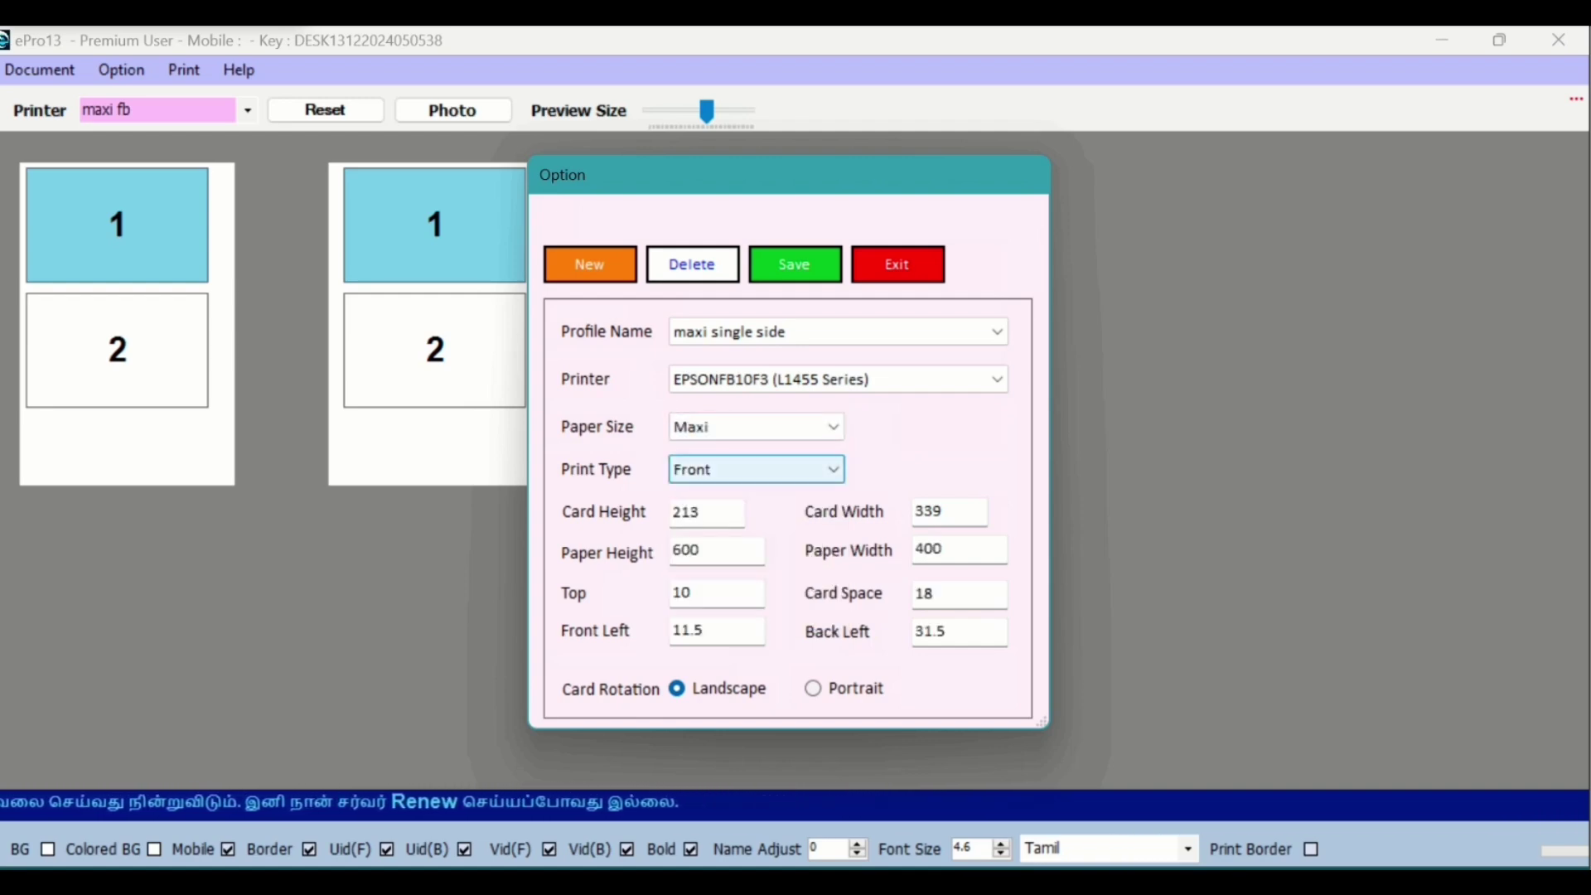
pyautogui.click(756, 469)
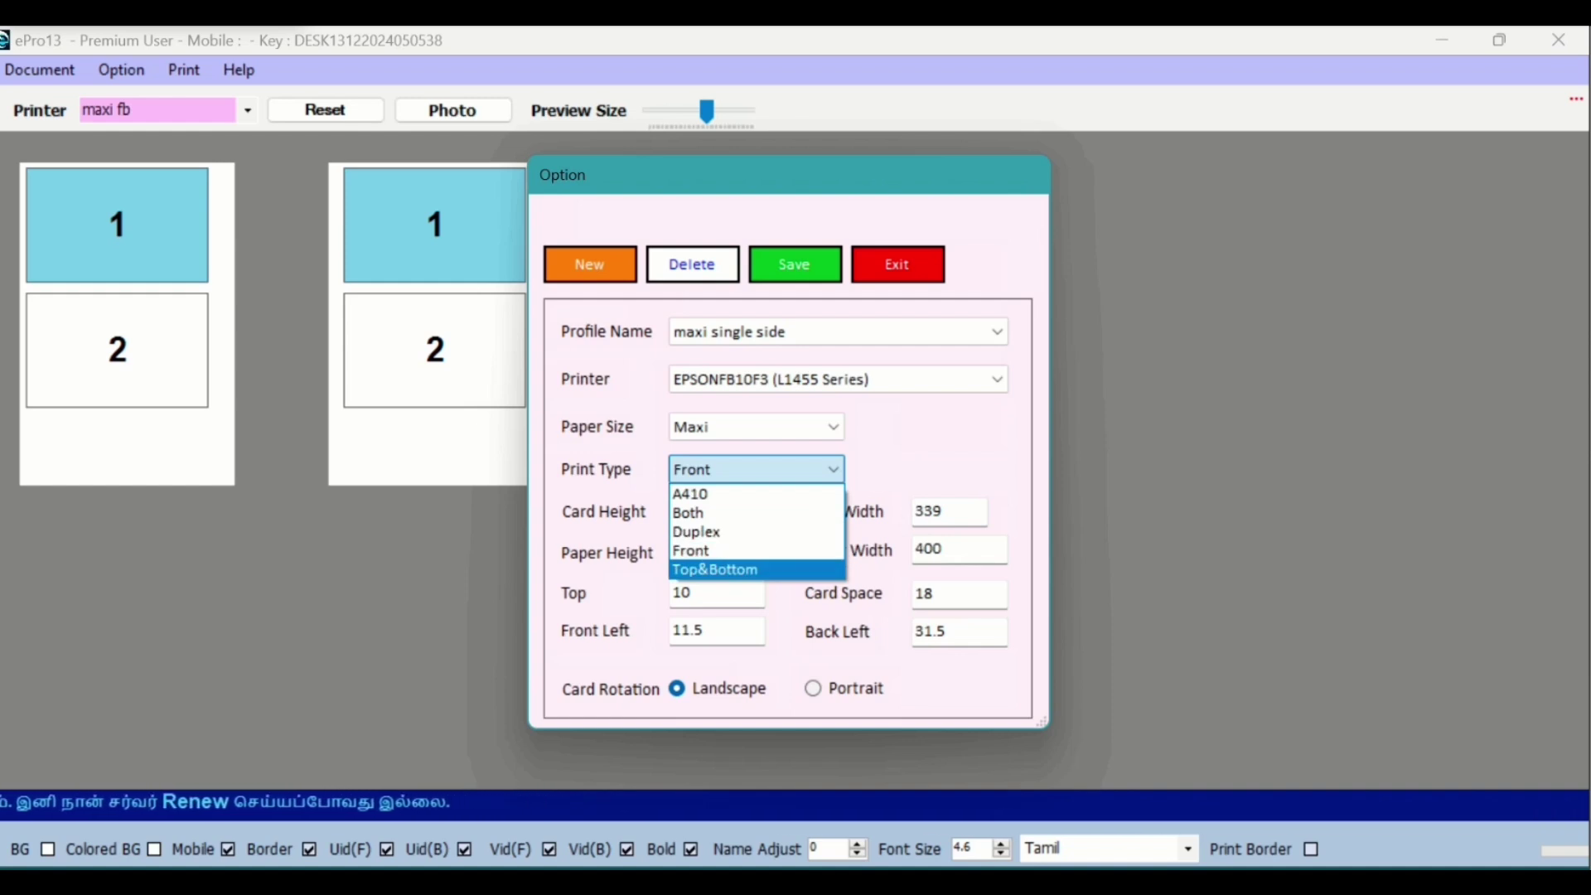
pyautogui.click(715, 570)
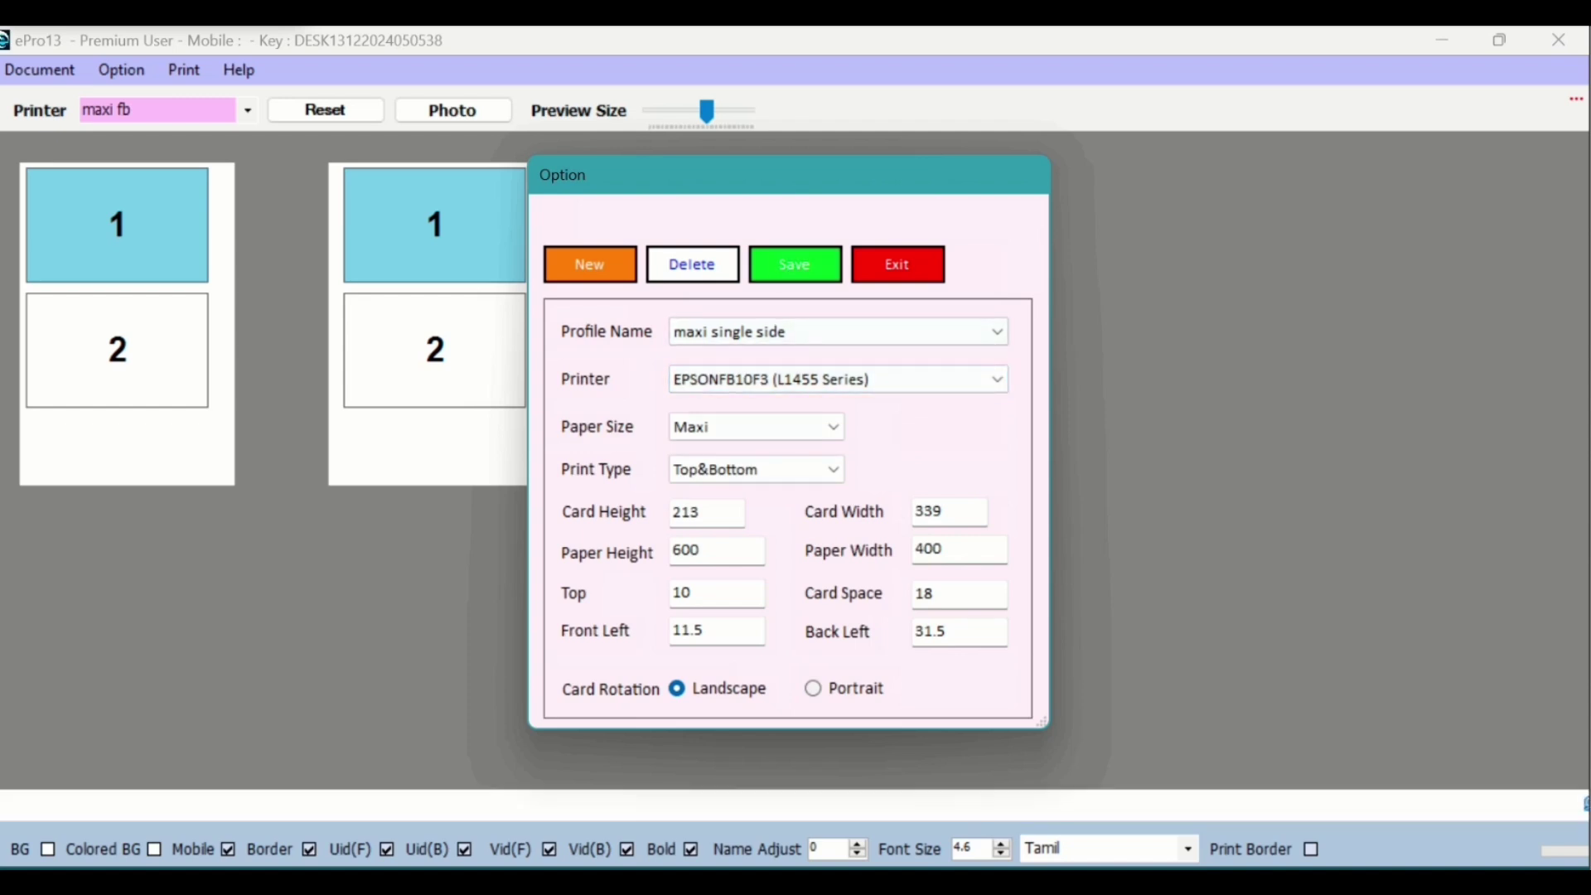
# Step: Save 'maxi single side' and select it as the active printer profile
pyautogui.click(795, 264)
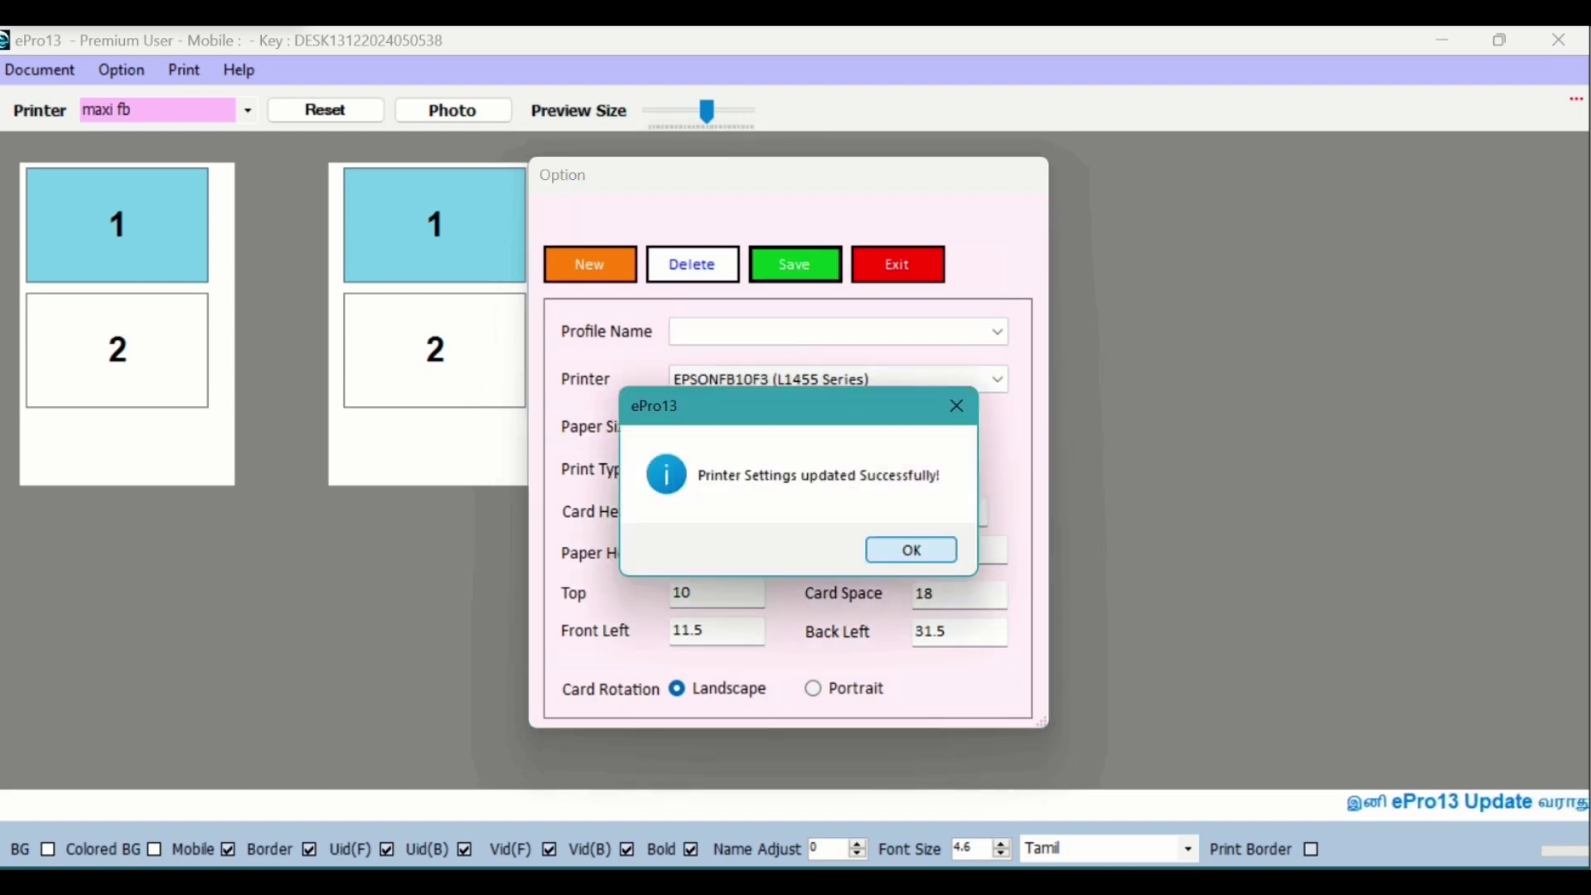
pyautogui.press('Return')
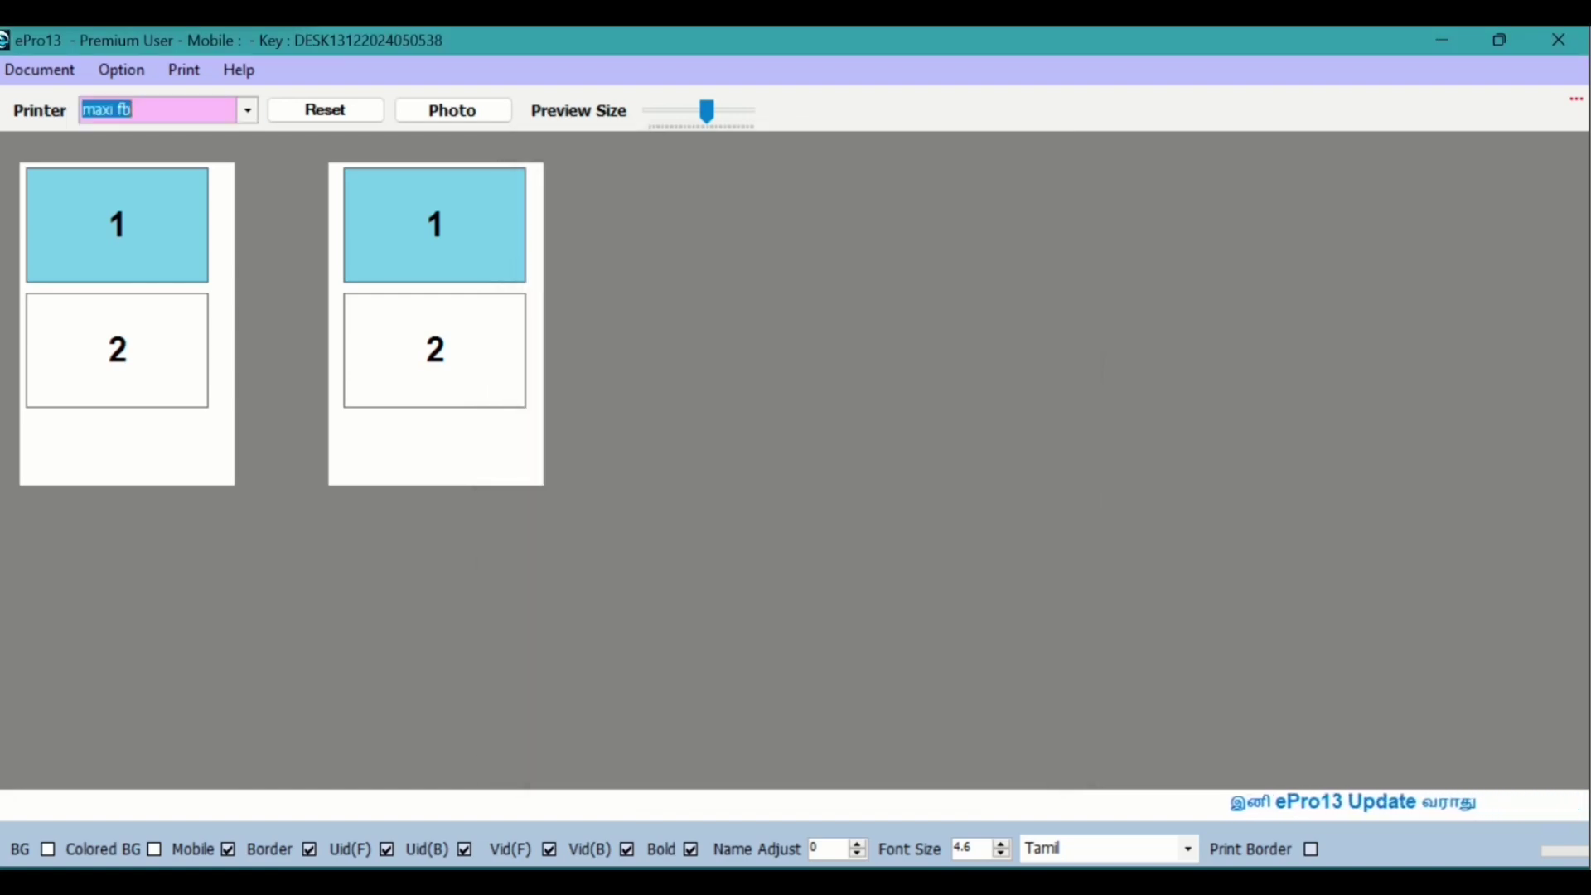
pyautogui.hotkey('alt', 'Down')
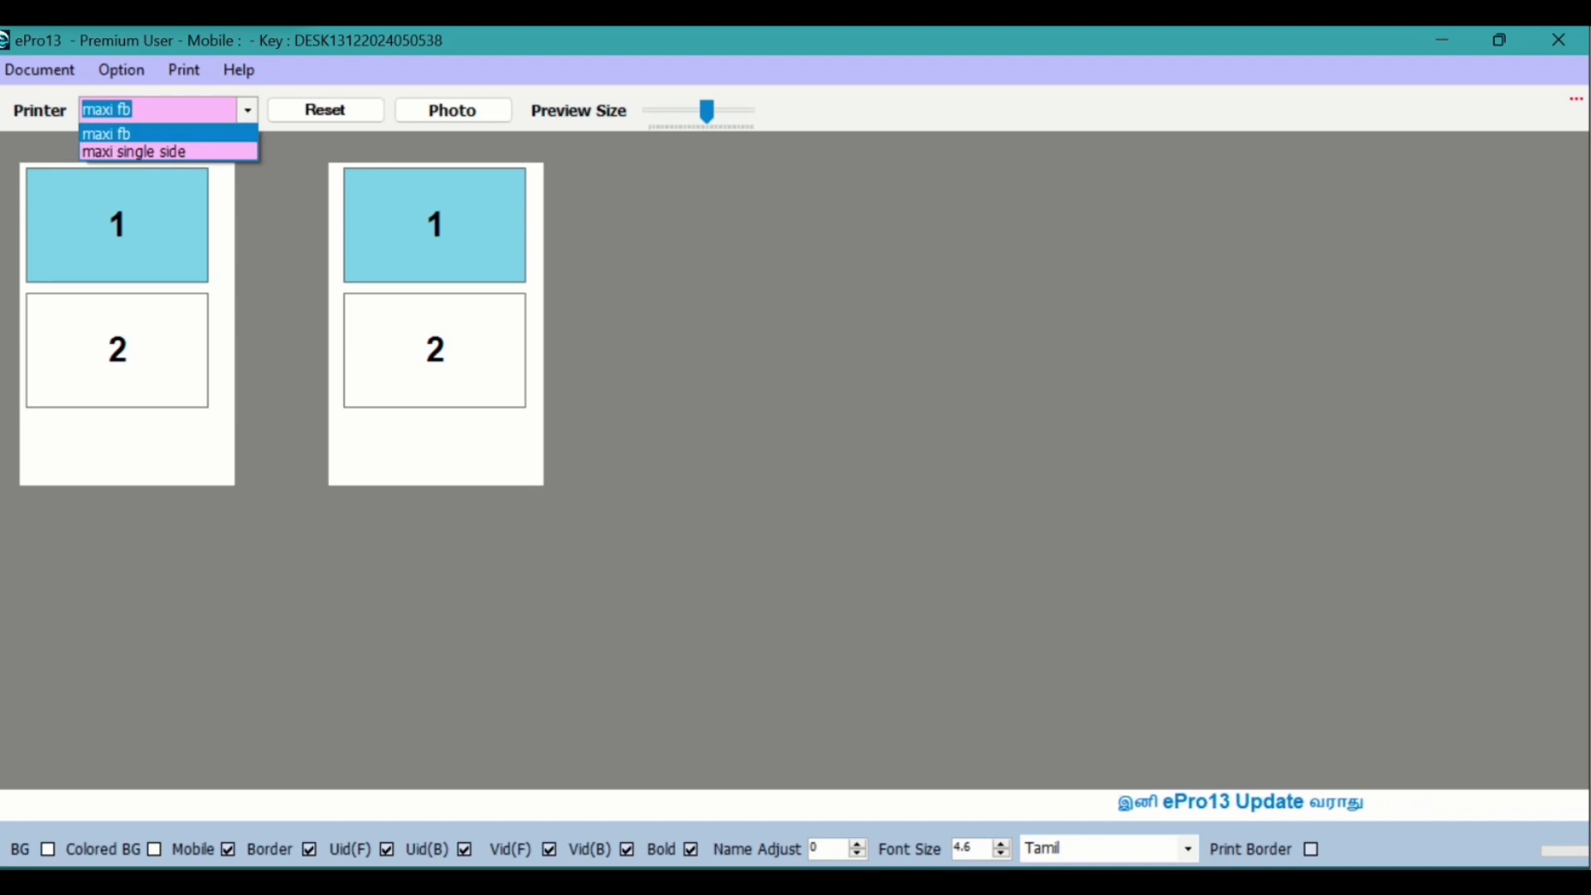
pyautogui.press('Return')
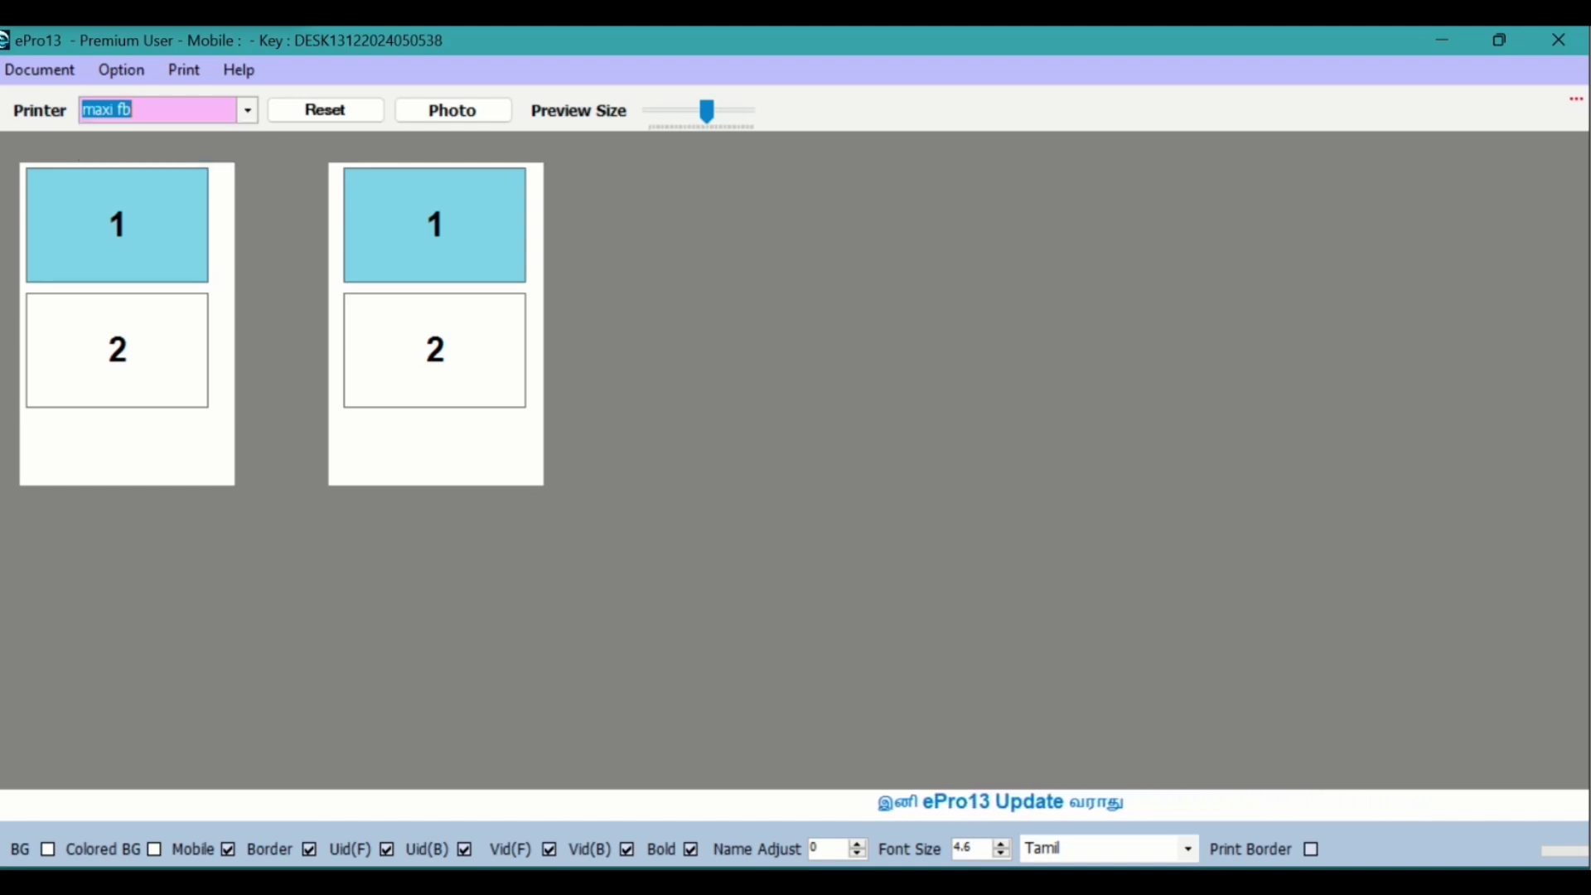
pyautogui.hotkey('alt', 'Down')
pyautogui.press('Down')
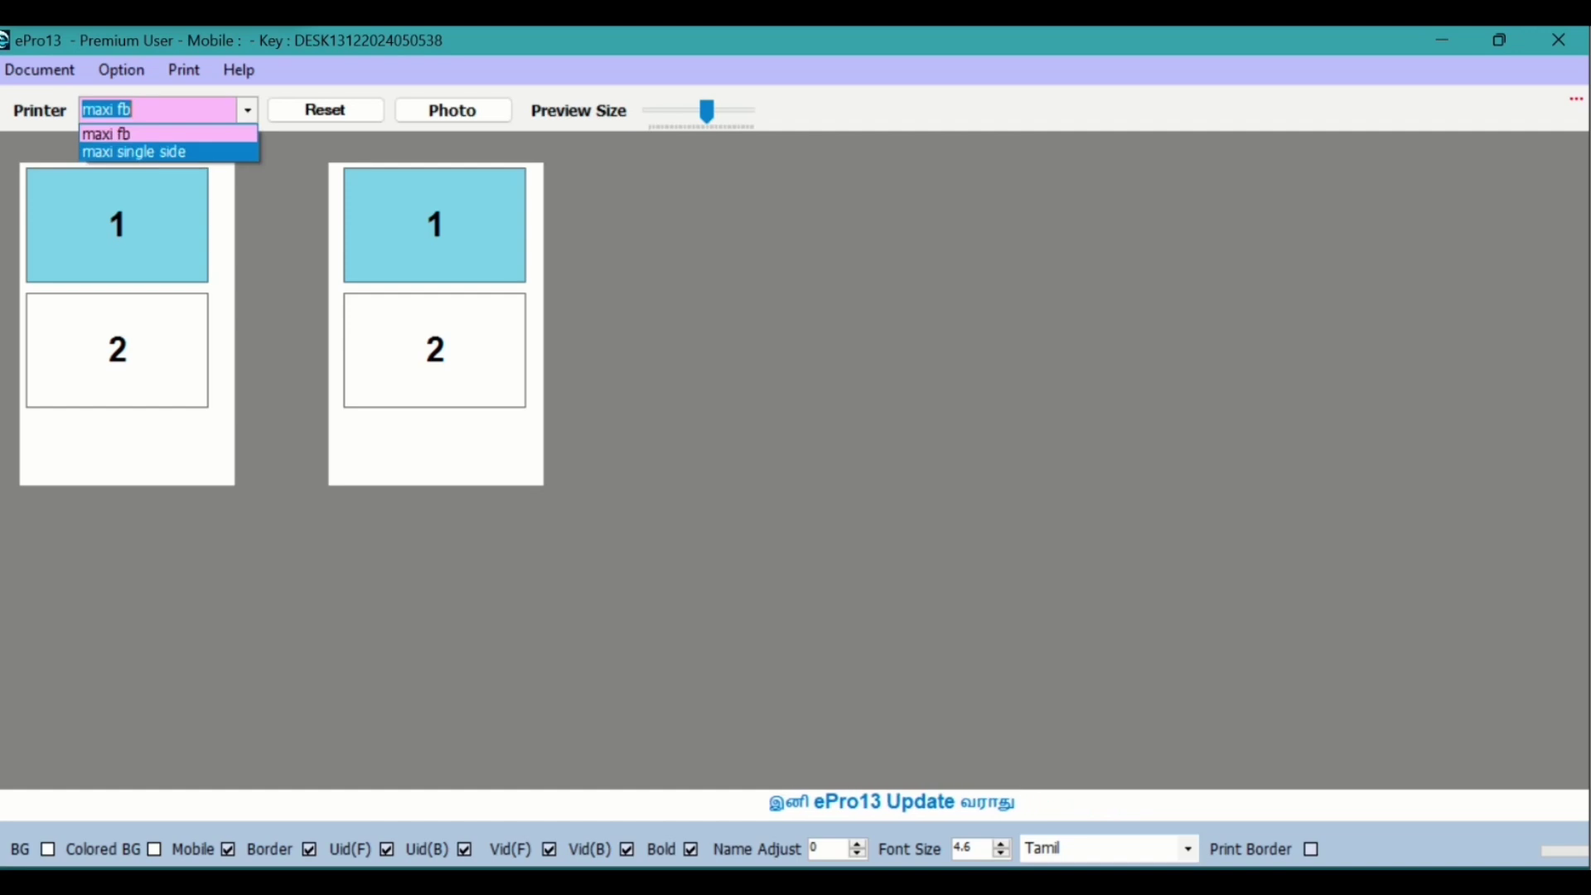
pyautogui.press('Return')
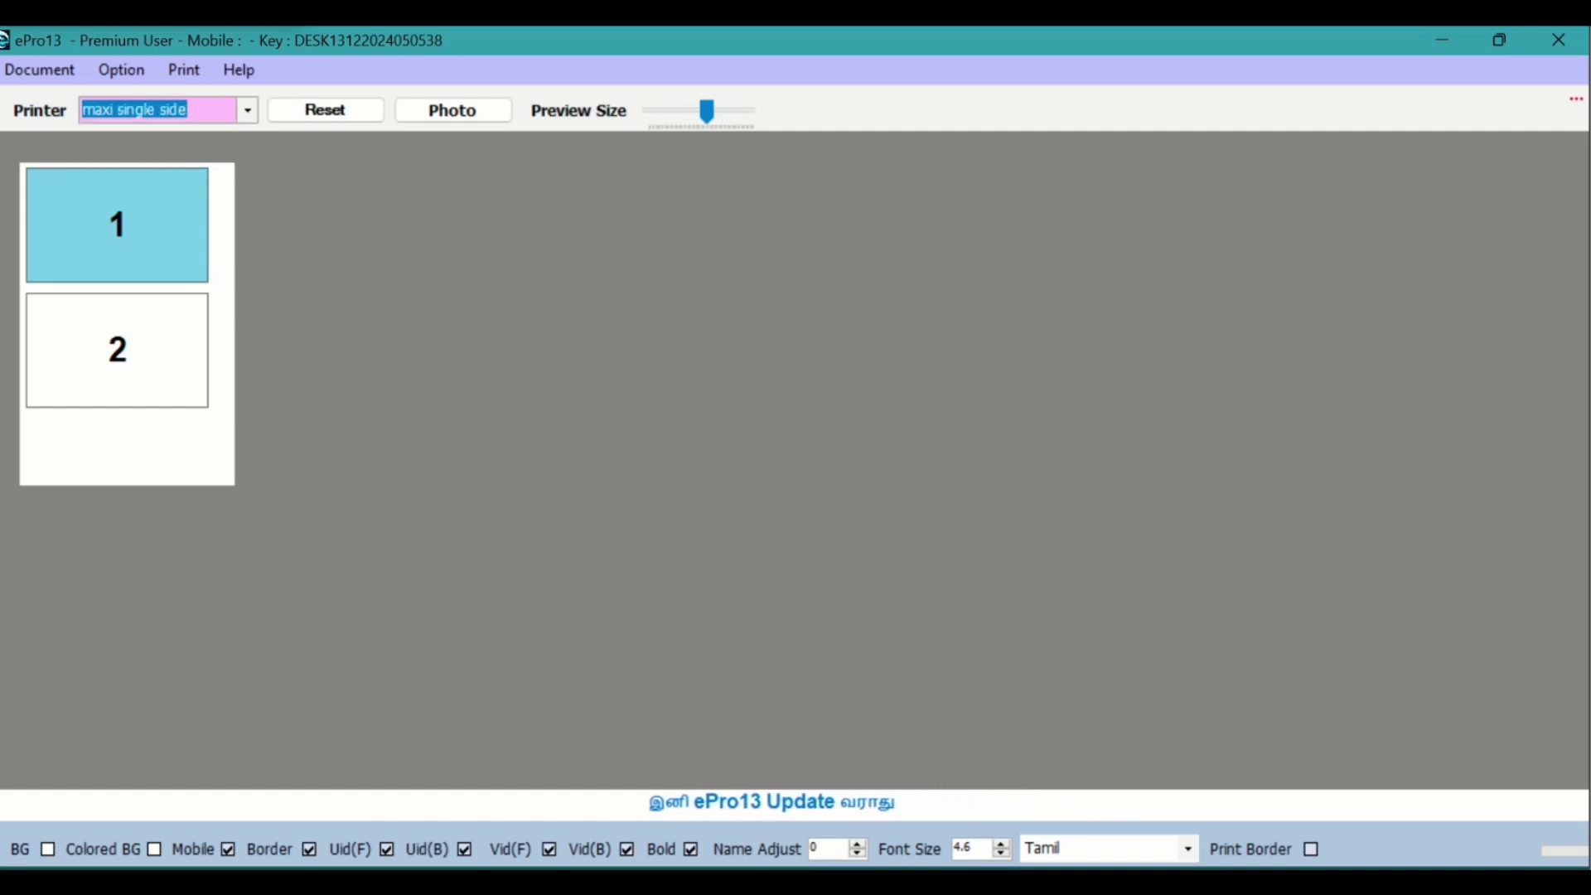